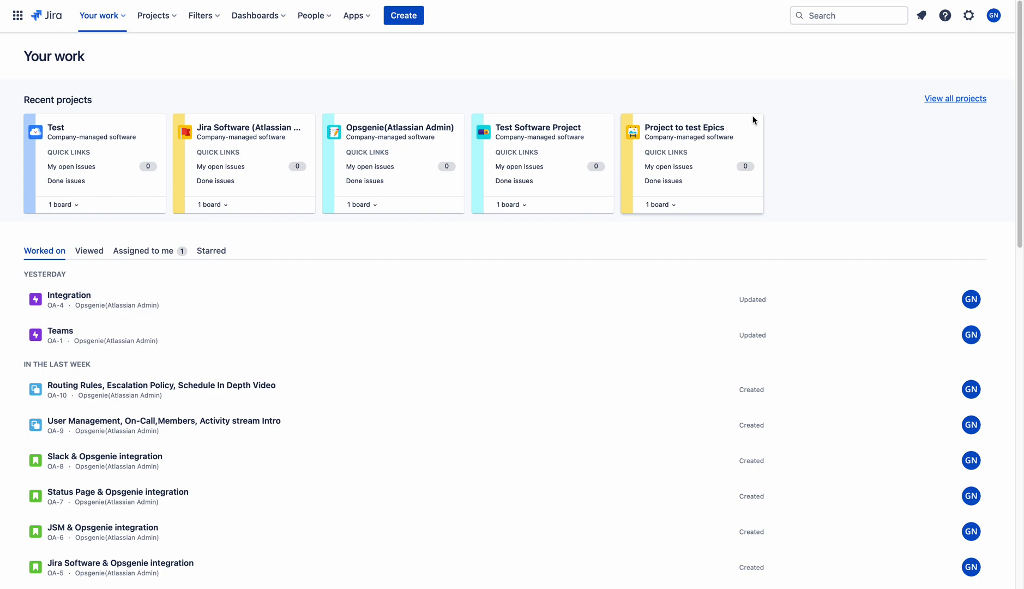
Step: Open the WebHooks page in Jira's system settings and bring up a blank form for a new webhook
{"action": "left_click", "coordinate": [969, 19]}
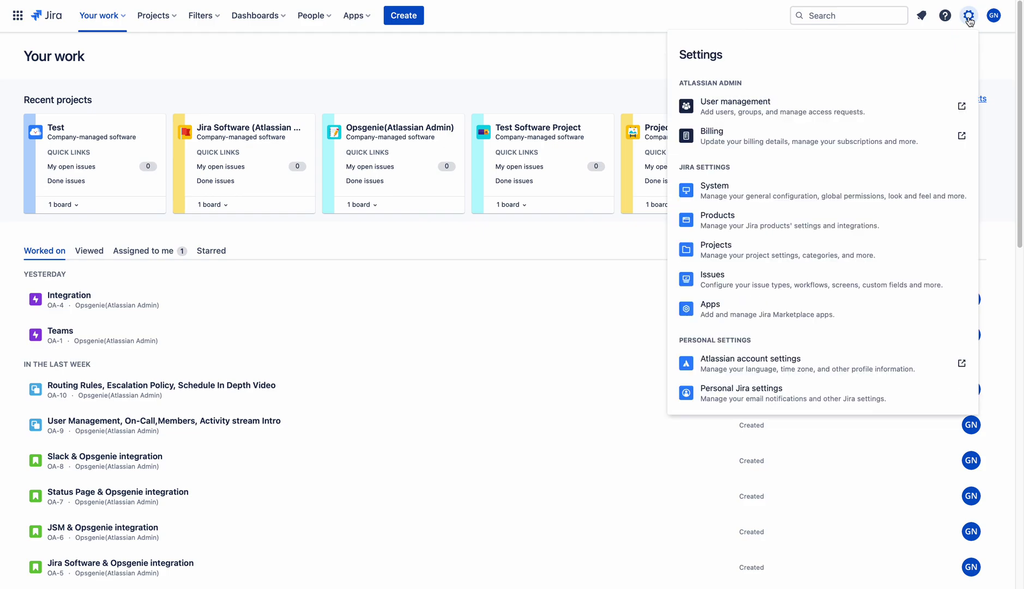
{"action": "left_click", "coordinate": [733, 191]}
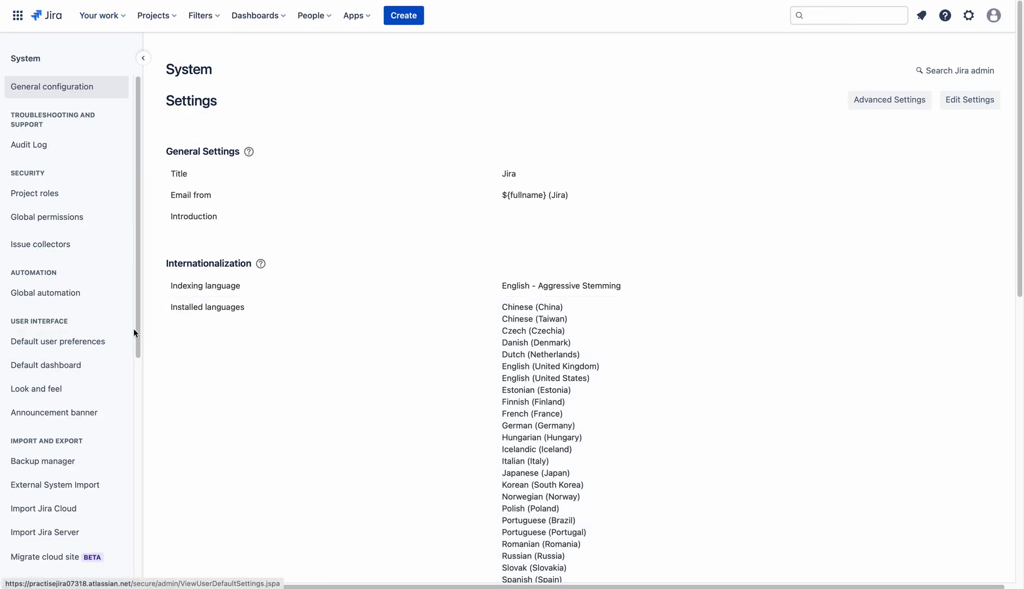
{"action": "left_click_drag", "start_coordinate": [137, 324], "coordinate": [137, 570]}
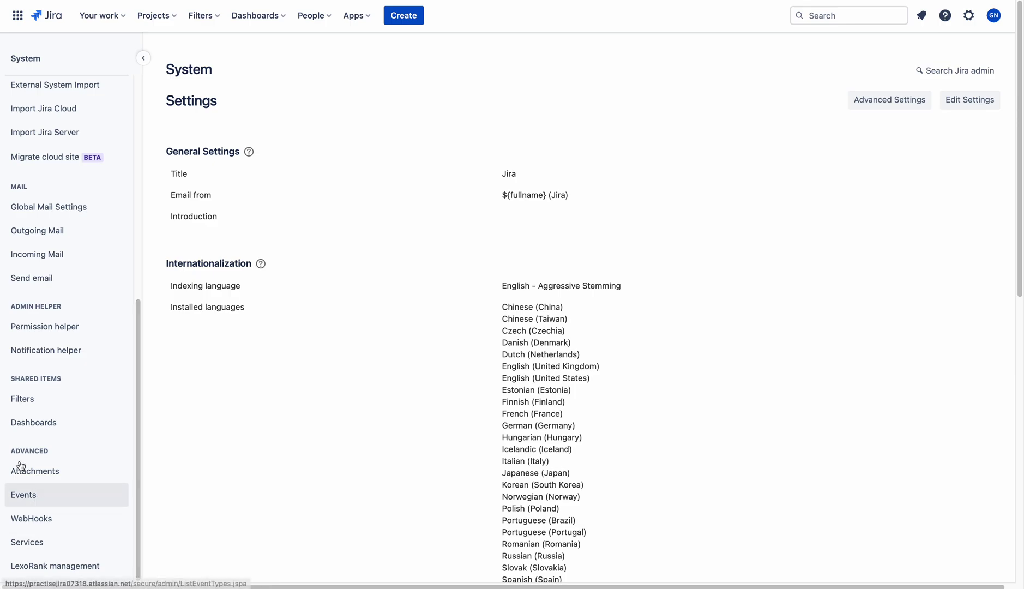
{"action": "left_click", "coordinate": [34, 522]}
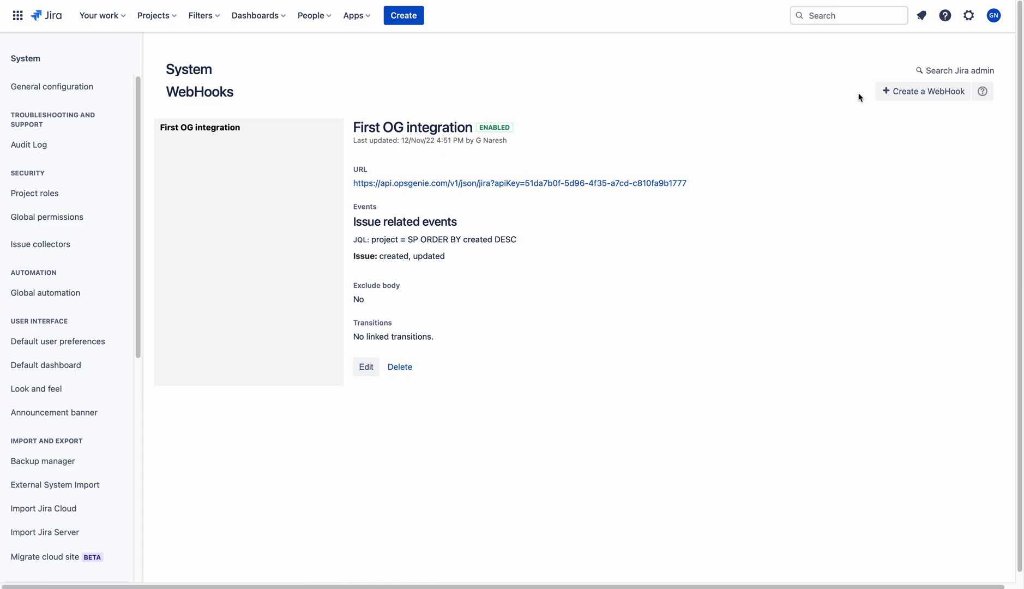
{"action": "left_click", "coordinate": [922, 93]}
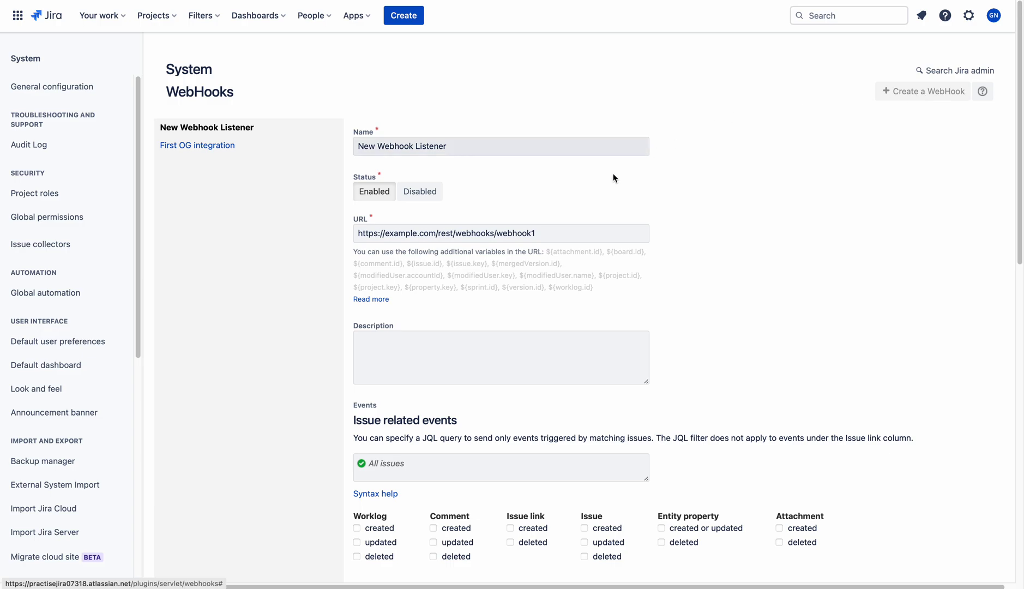
Step: Inspect the new webhook's URL and JQL filter fields, and leave for the Jira home page without saving the webhook
{"action": "left_click_drag", "start_coordinate": [553, 232], "coordinate": [341, 228]}
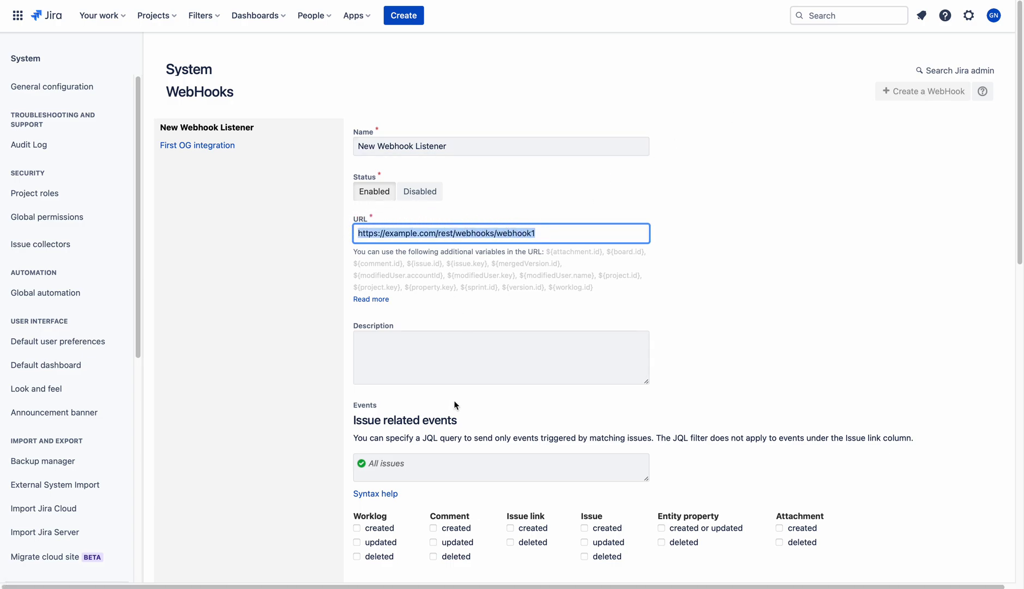
{"action": "left_click", "coordinate": [401, 463]}
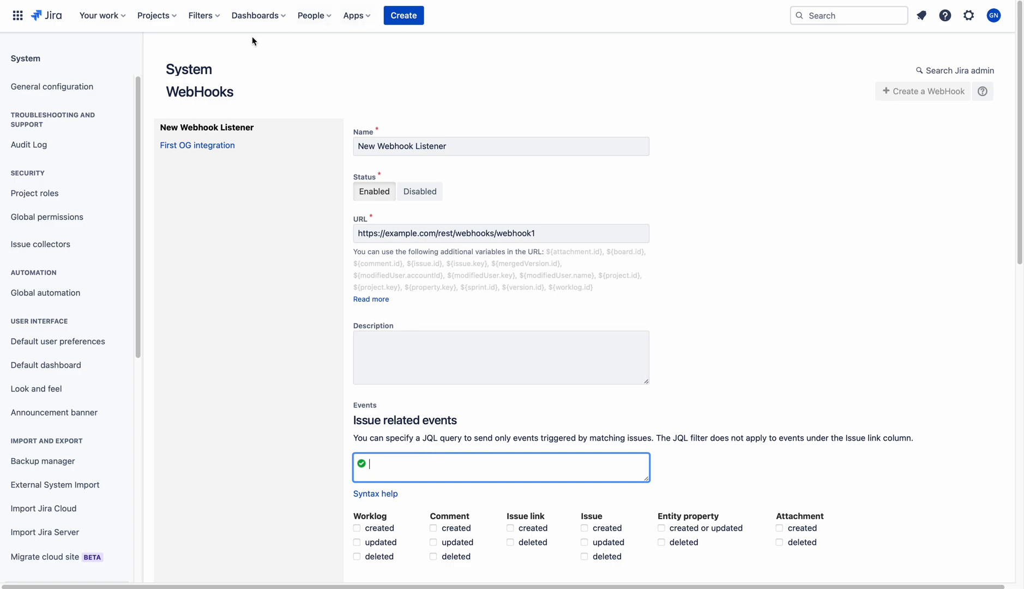
{"action": "left_click", "coordinate": [52, 18]}
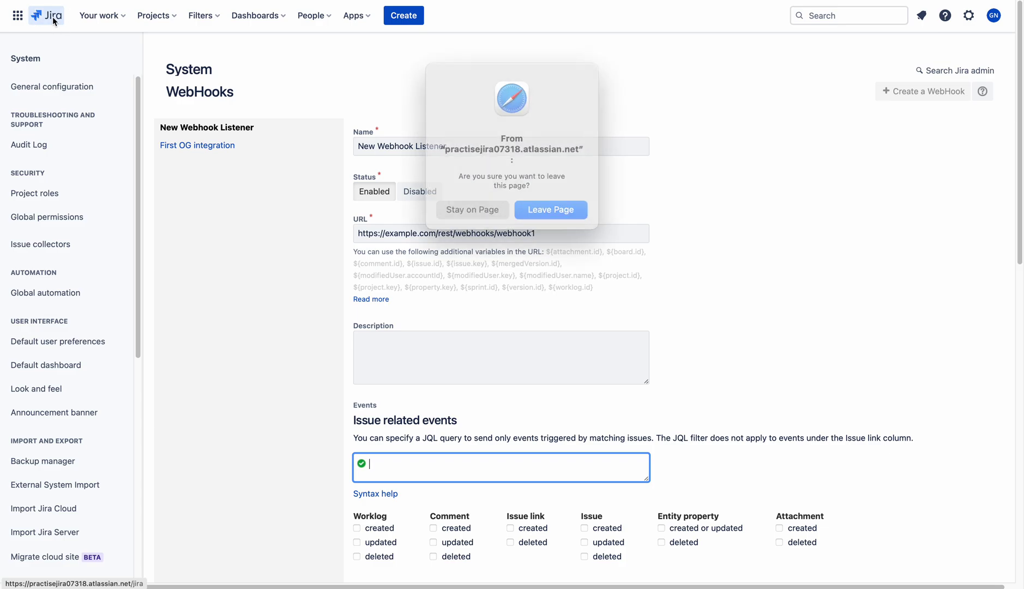
{"action": "left_click", "coordinate": [553, 200]}
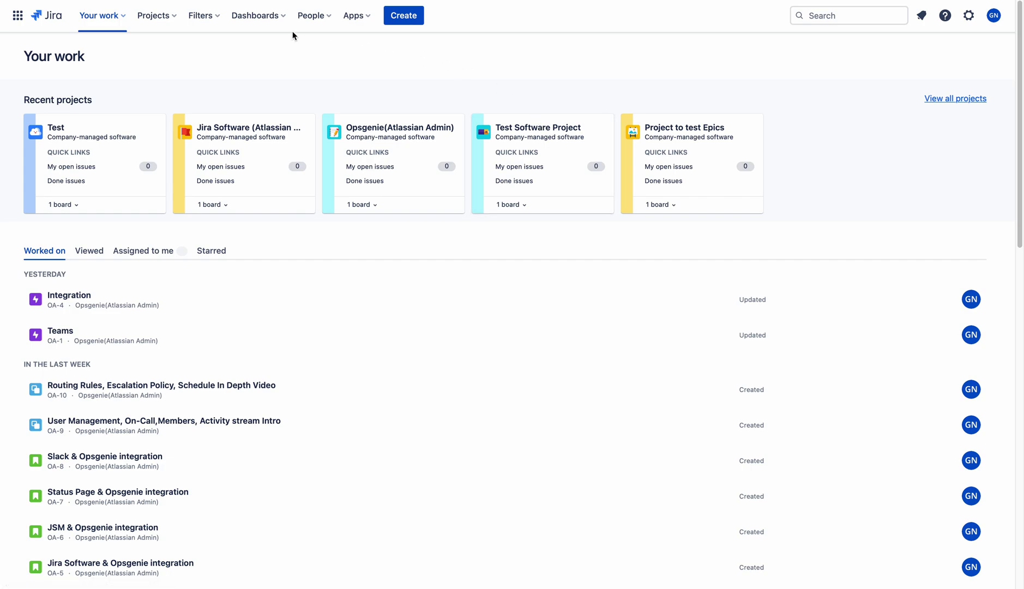
Step: Open the advanced issue search in basic mode and remove the Created Date criterion
{"action": "left_click", "coordinate": [210, 21]}
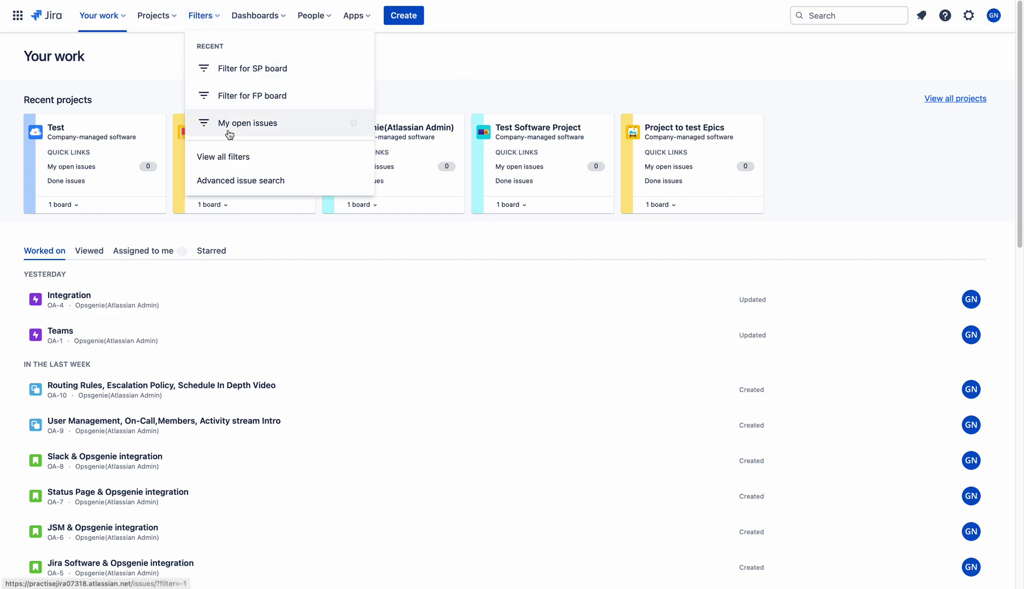
{"action": "left_click", "coordinate": [243, 182]}
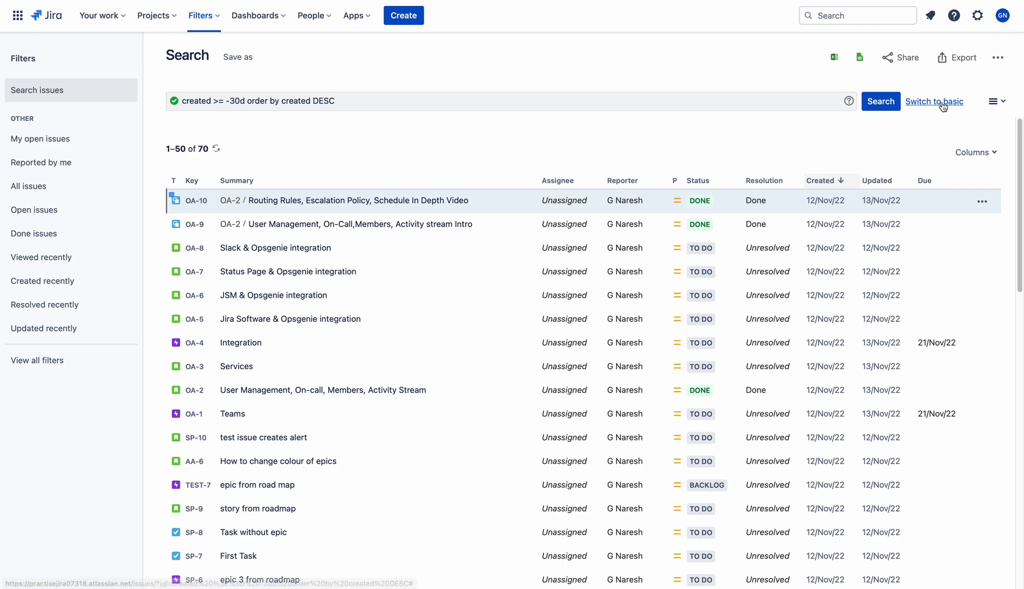
{"action": "left_click", "coordinate": [943, 105]}
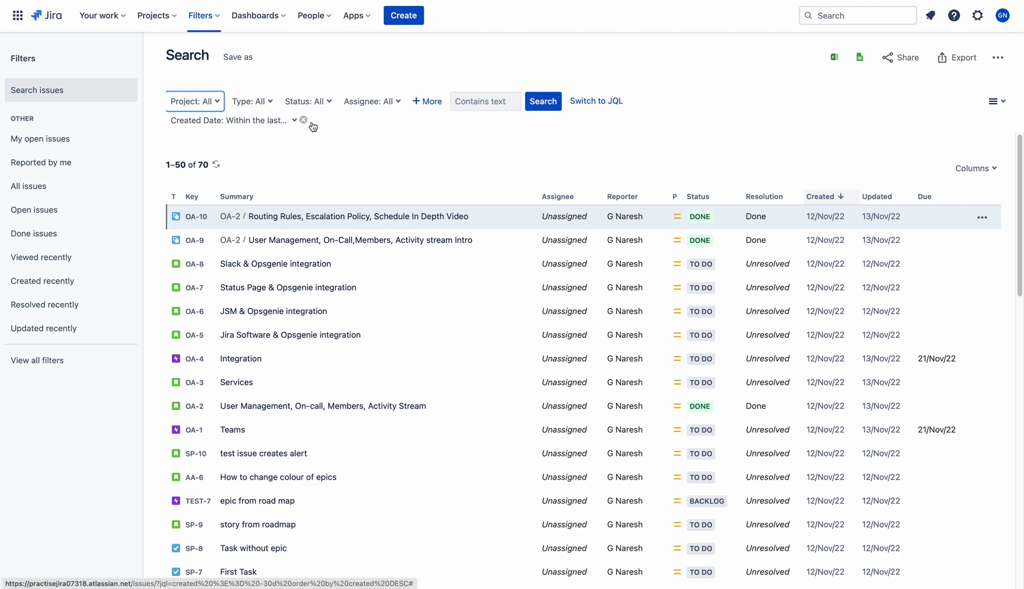
{"action": "left_click", "coordinate": [283, 126]}
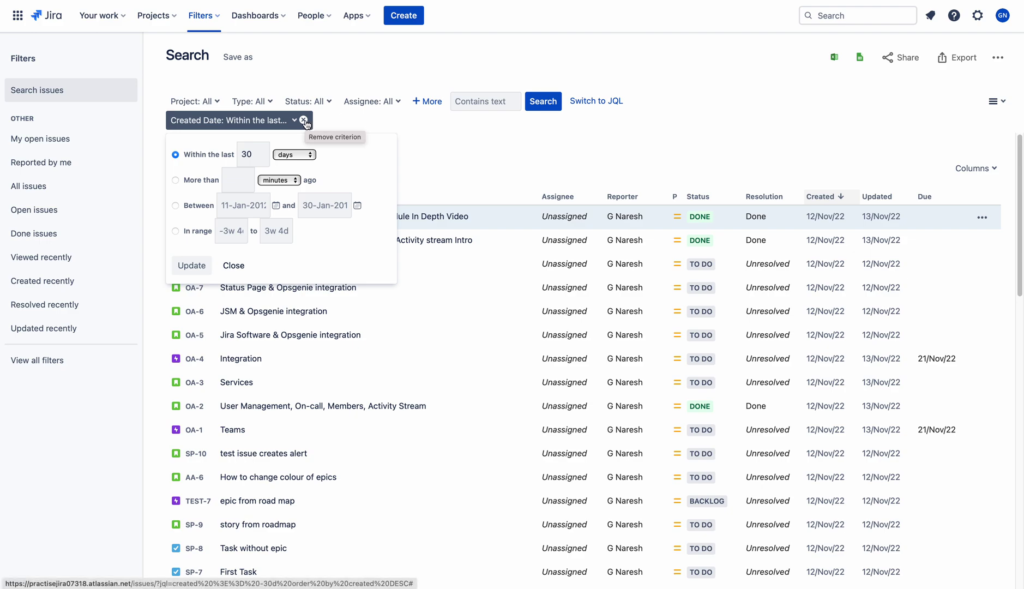
{"action": "left_click", "coordinate": [304, 121]}
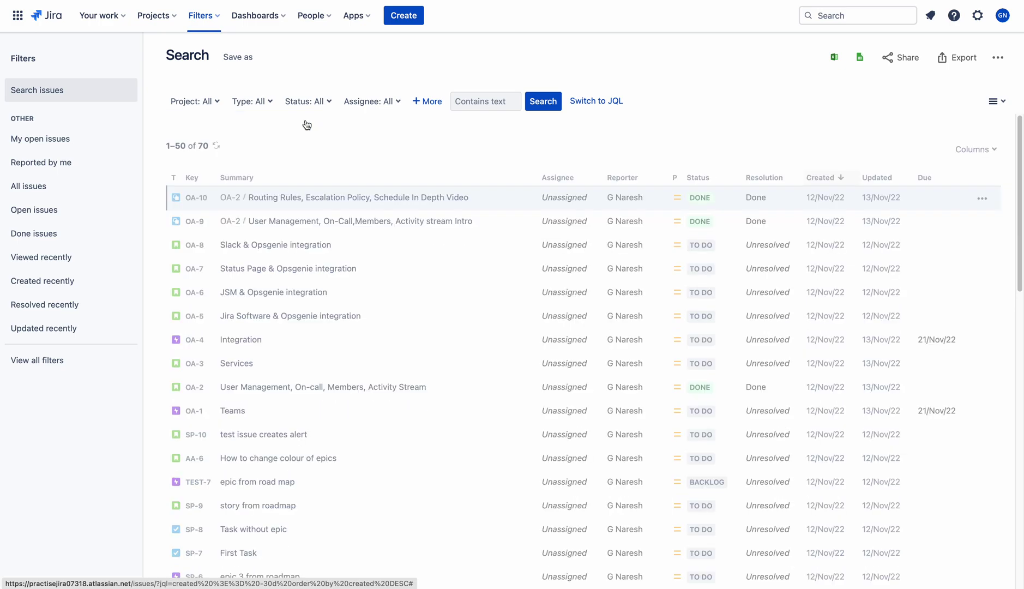
Step: Filter the issue search to the project Test Software Project (SP)
{"action": "left_click", "coordinate": [195, 102]}
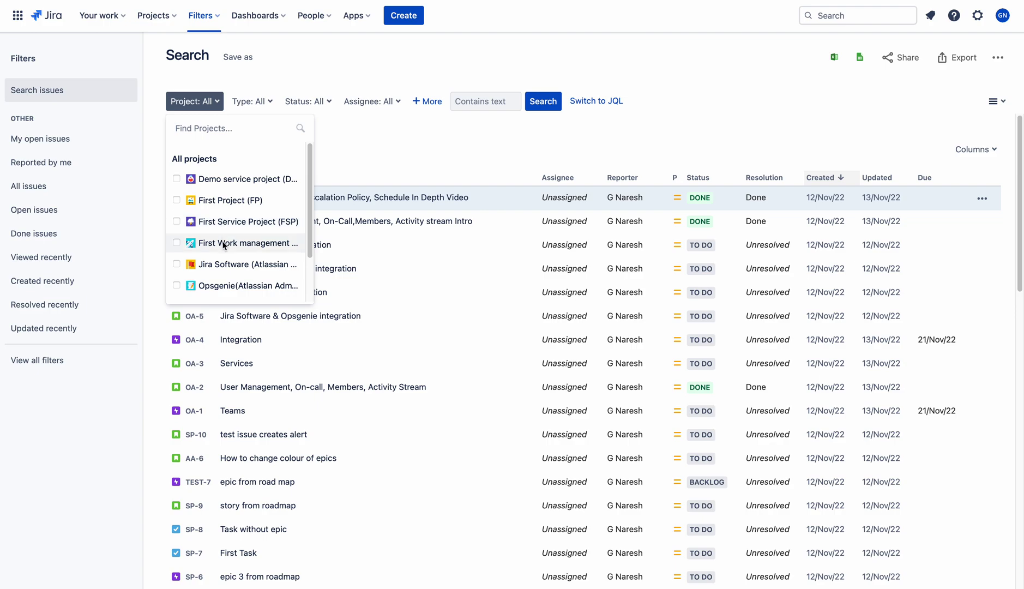
{"action": "left_click_drag", "start_coordinate": [309, 246], "coordinate": [306, 293]}
{"action": "left_click", "coordinate": [254, 293]}
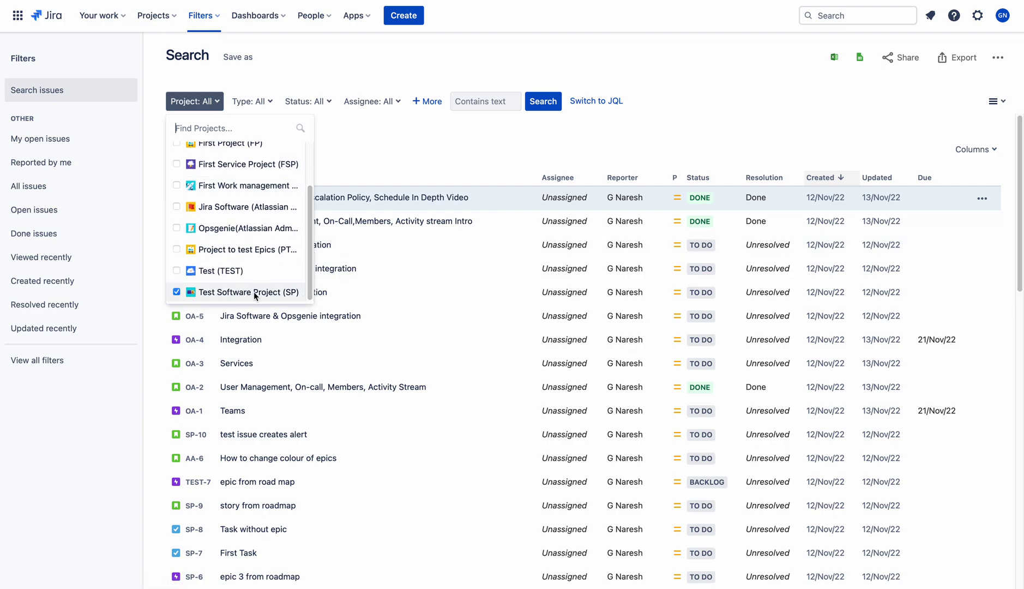
{"action": "left_click", "coordinate": [254, 293]}
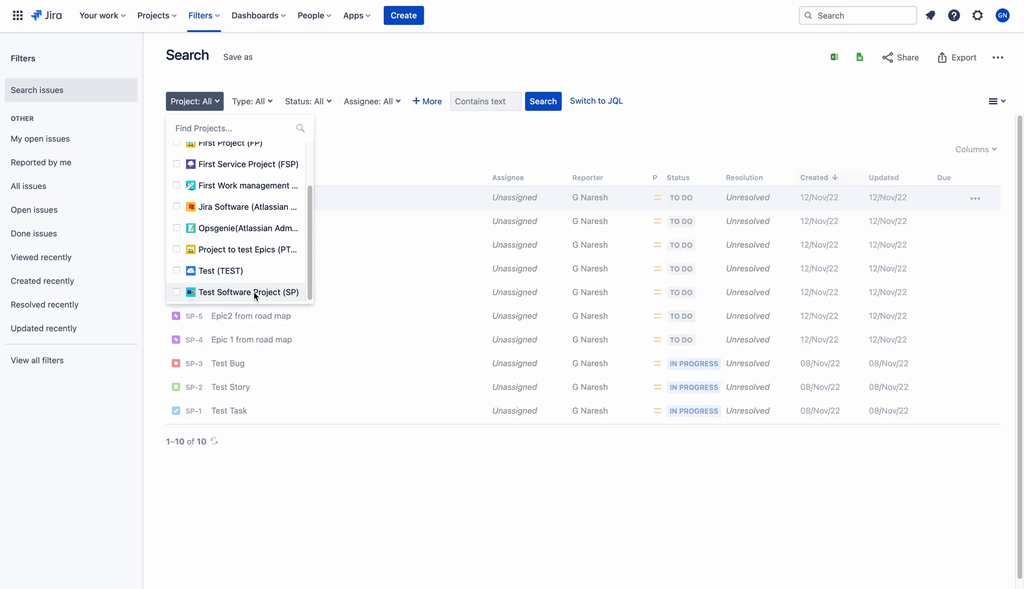
{"action": "mouse_move", "coordinate": [307, 250]}
{"action": "left_mouse_down"}
{"action": "mouse_move", "coordinate": [306, 221]}
{"action": "mouse_move", "coordinate": [308, 265]}
{"action": "left_mouse_up"}
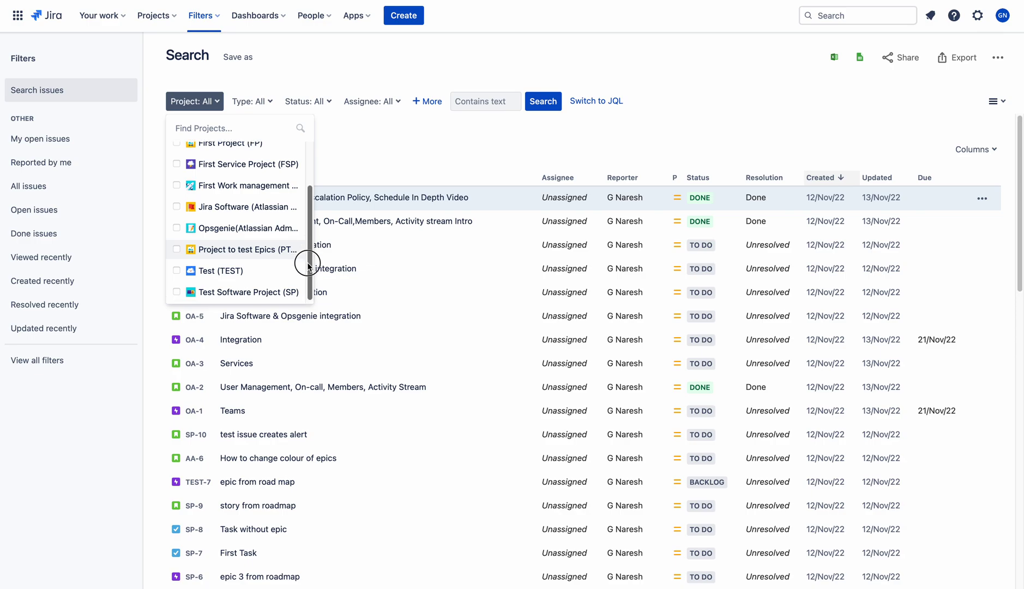
{"action": "left_click", "coordinate": [255, 290]}
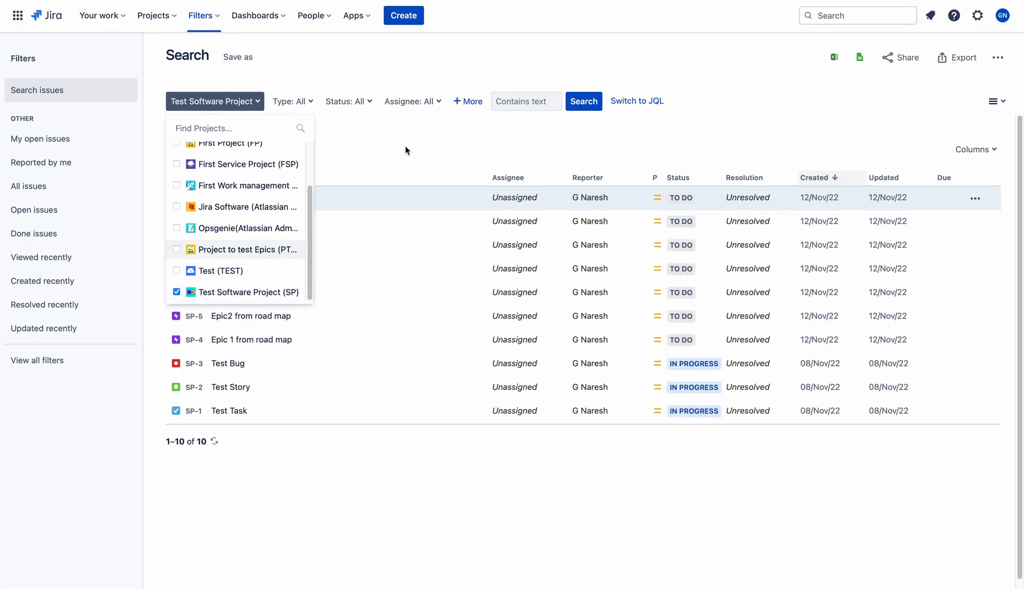
{"action": "left_click", "coordinate": [400, 141]}
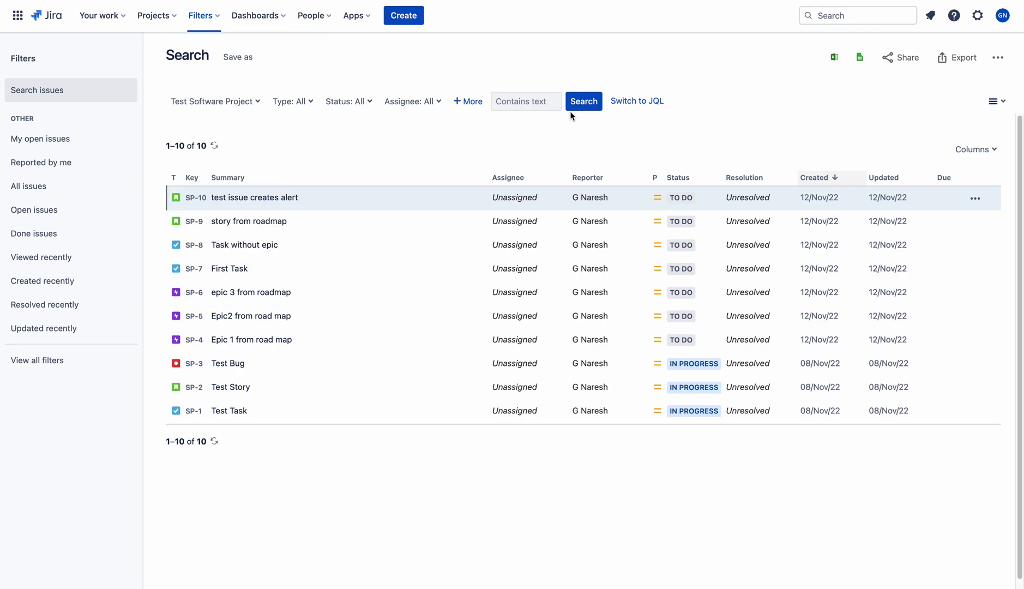
Step: Preview the search as JQL and look through the issue type and project filter options
{"action": "left_click", "coordinate": [633, 102]}
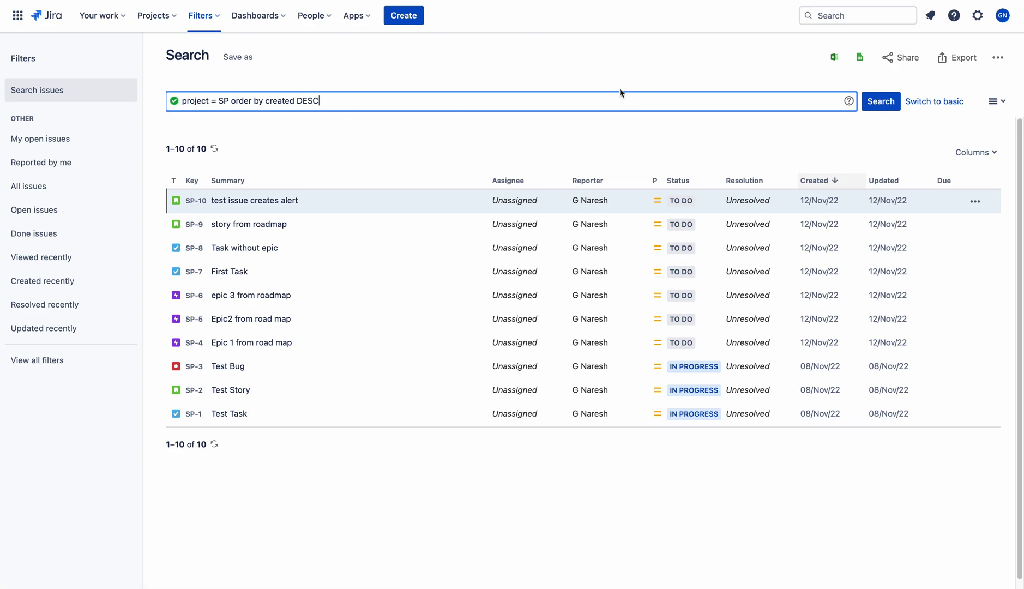
{"action": "left_click", "coordinate": [933, 102]}
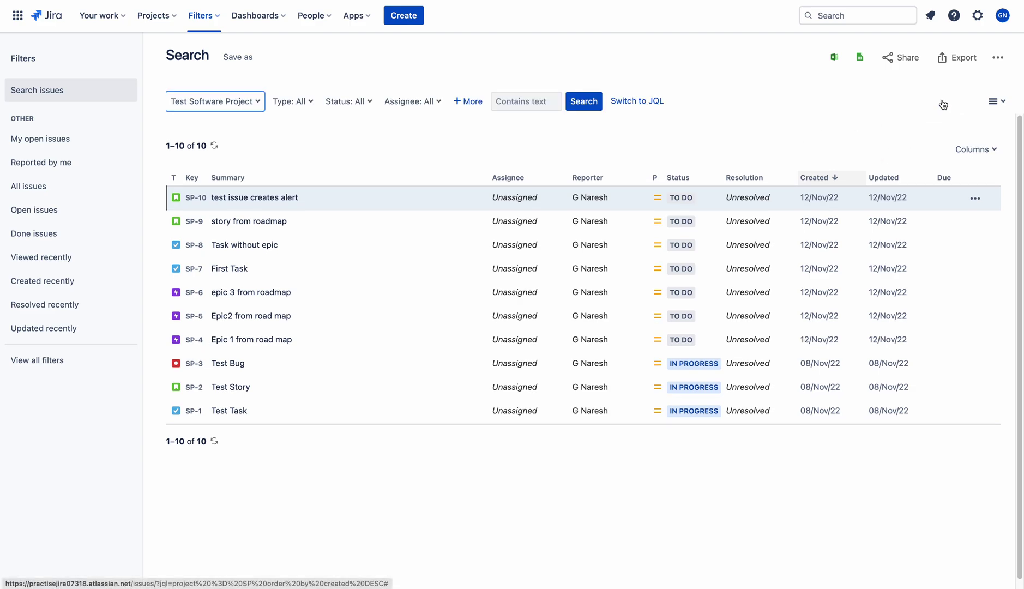
{"action": "left_click", "coordinate": [293, 101]}
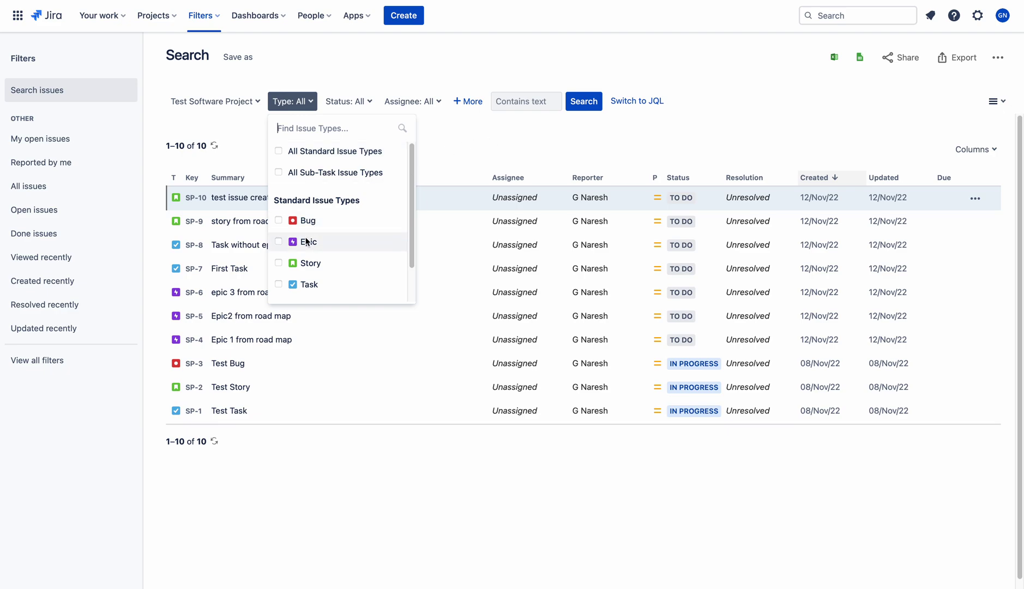
{"action": "left_click", "coordinate": [448, 153]}
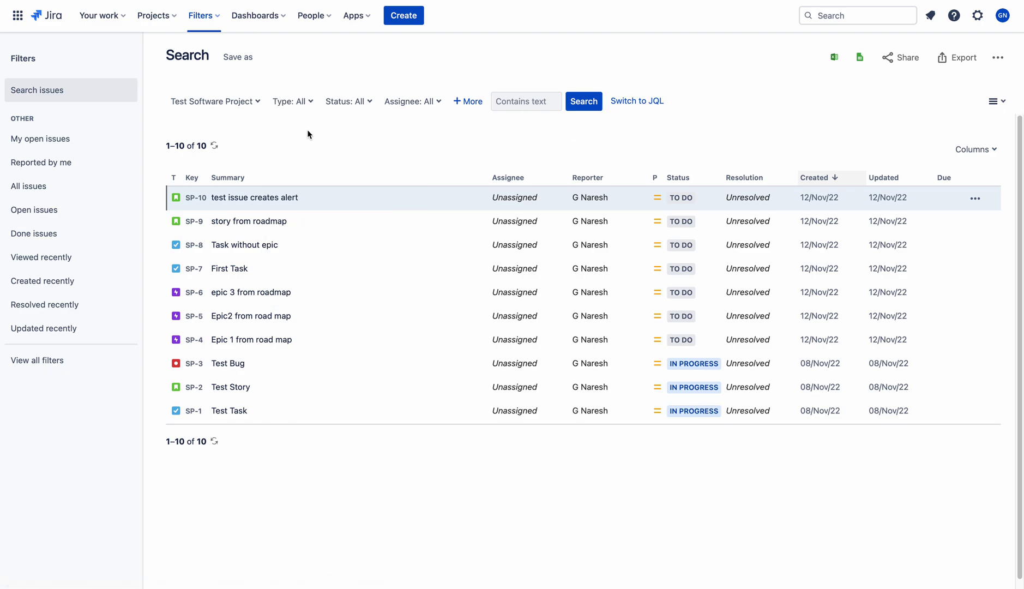
{"action": "left_click", "coordinate": [239, 102]}
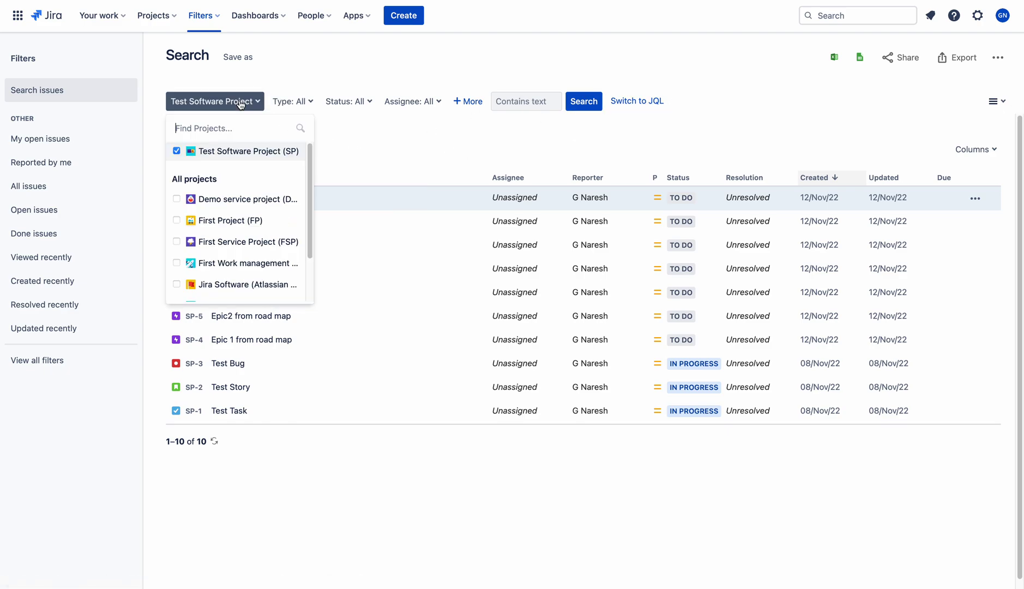
{"action": "left_click", "coordinate": [503, 163]}
Step: Show the project search as JQL and select the whole query "project = SP order by created DESC"
{"action": "left_click", "coordinate": [644, 102]}
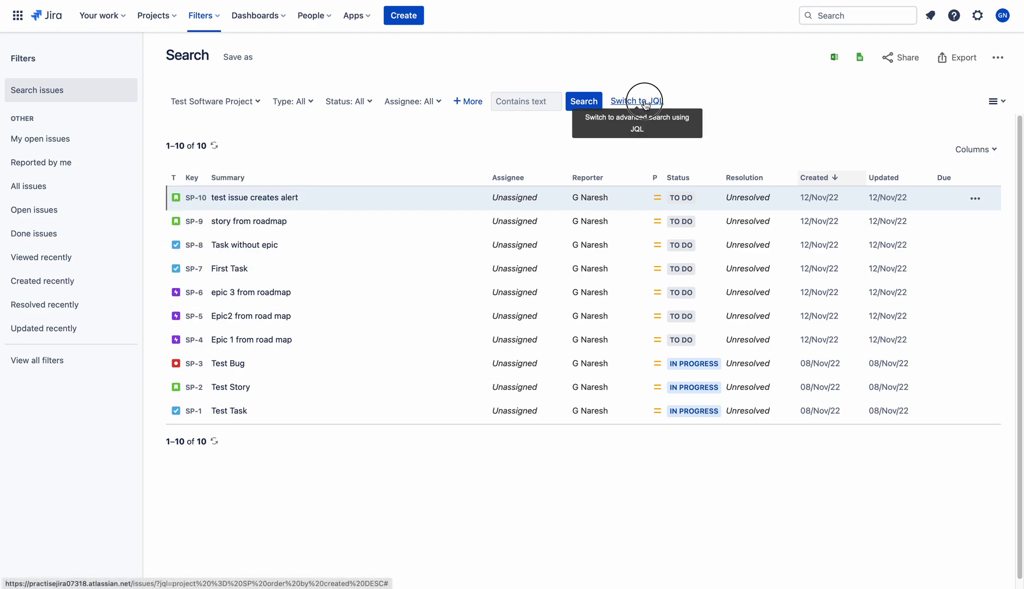
{"action": "left_click_drag", "start_coordinate": [347, 100], "coordinate": [173, 101]}
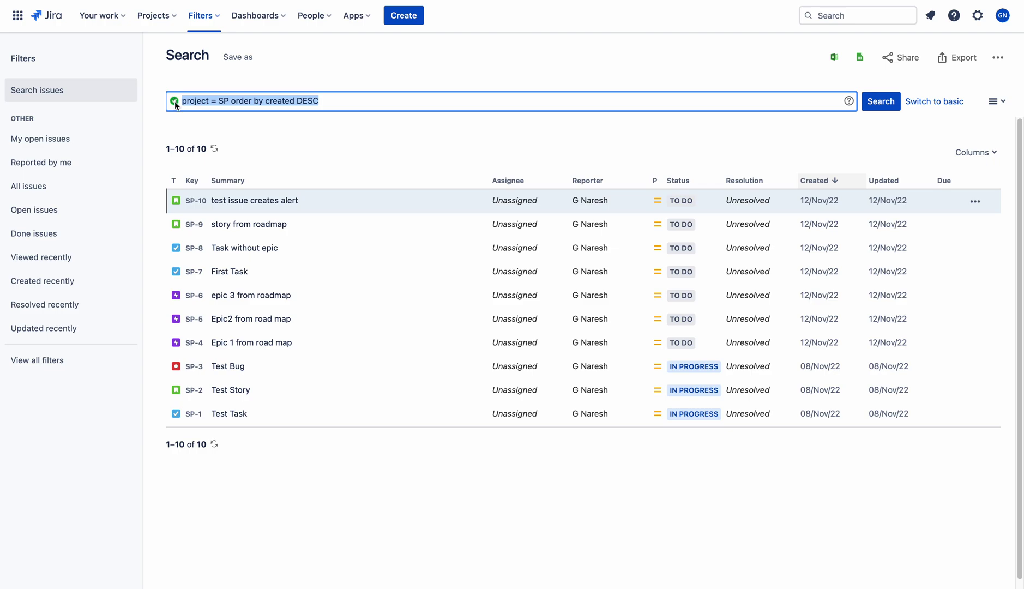
Step: Switch to Opsgenie and open the Testing team
{"action": "left_click", "coordinate": [482, 65]}
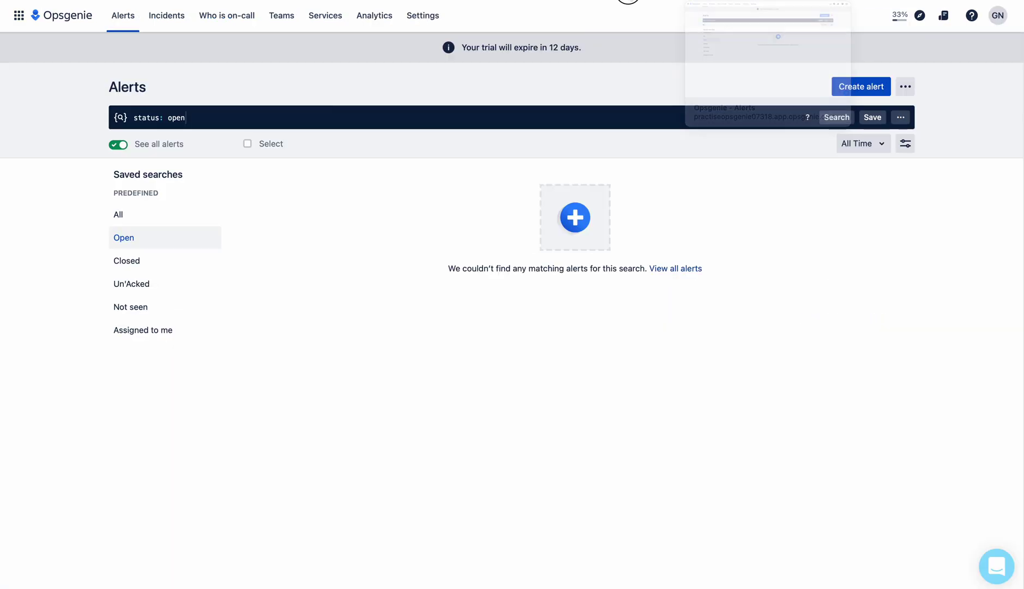
{"action": "left_click", "coordinate": [288, 18]}
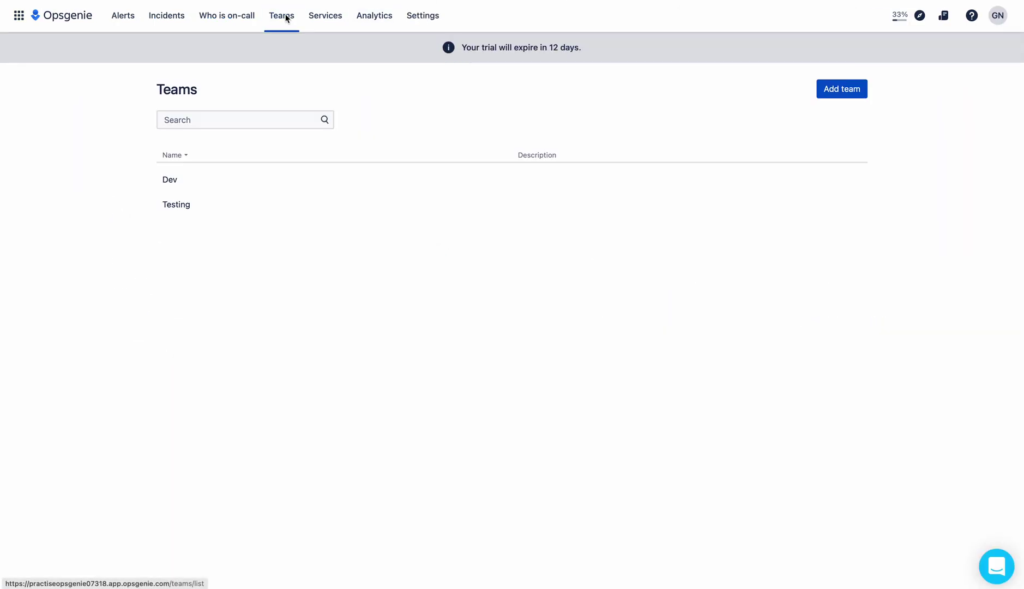
{"action": "left_click", "coordinate": [181, 205]}
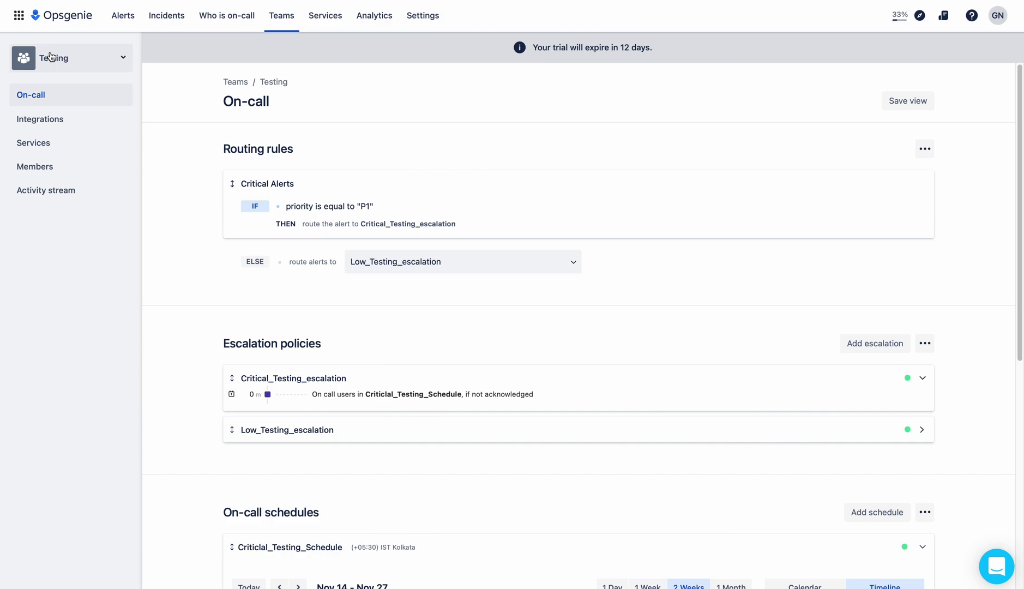
Step: Add the legacy Jira Software integration to the Testing team's integrations
{"action": "left_click", "coordinate": [52, 124]}
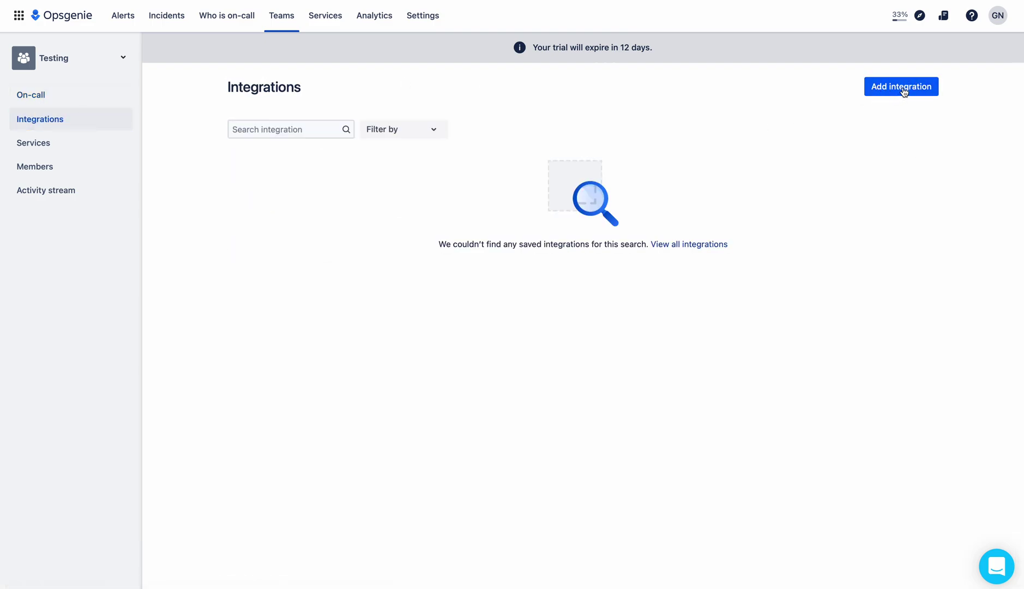
{"action": "left_click", "coordinate": [904, 92]}
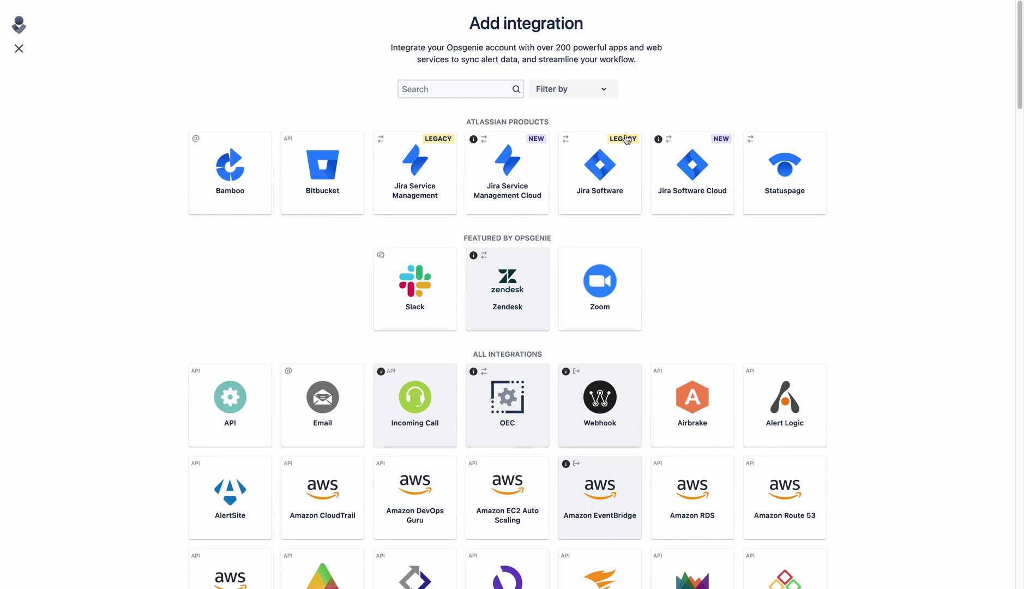
{"action": "left_click_drag", "start_coordinate": [1019, 101], "coordinate": [1019, 69]}
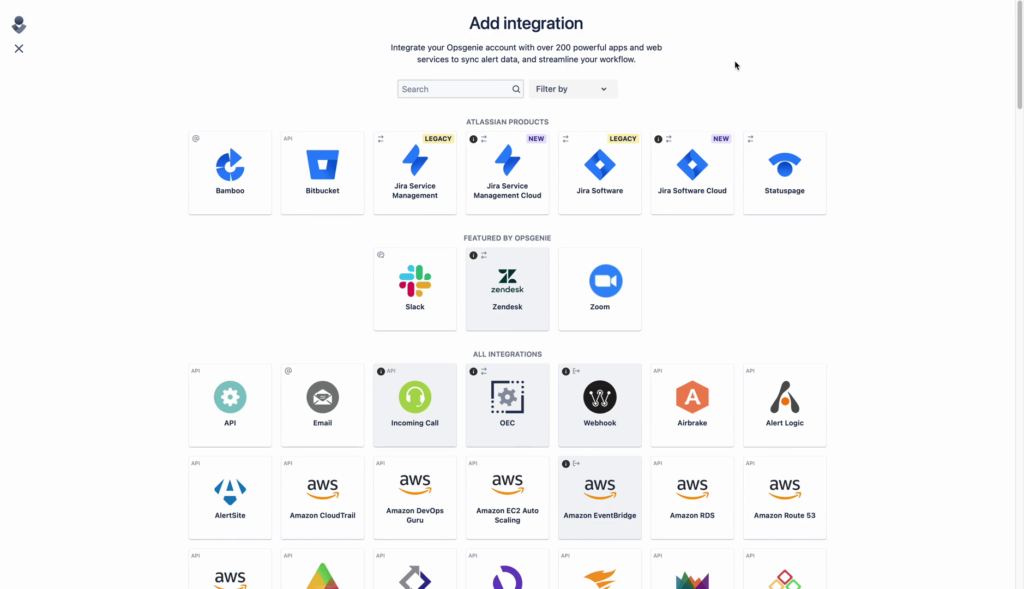
{"action": "mouse_move", "coordinate": [620, 148]}
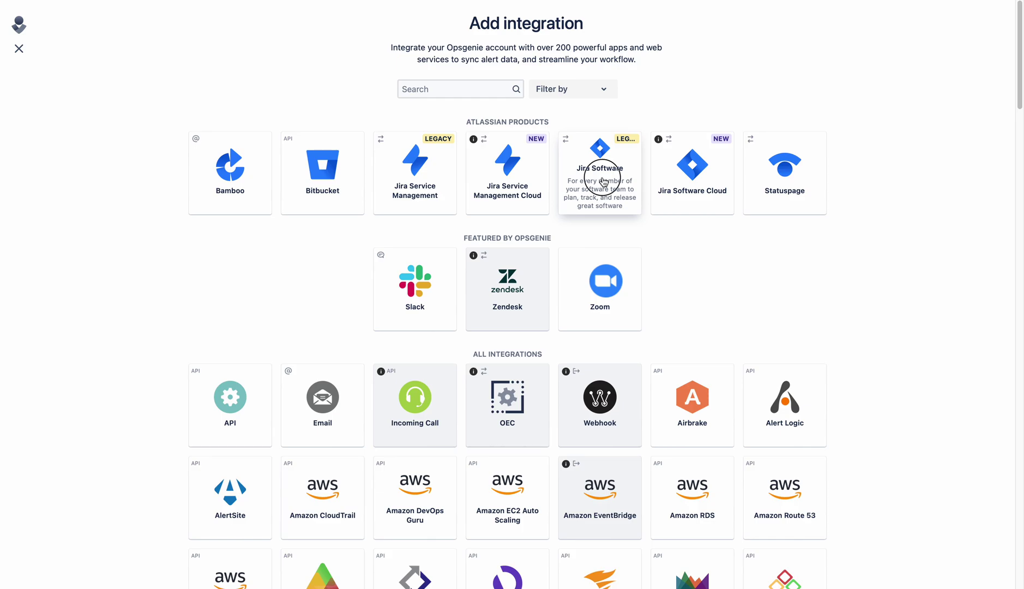
{"action": "left_click", "coordinate": [603, 181]}
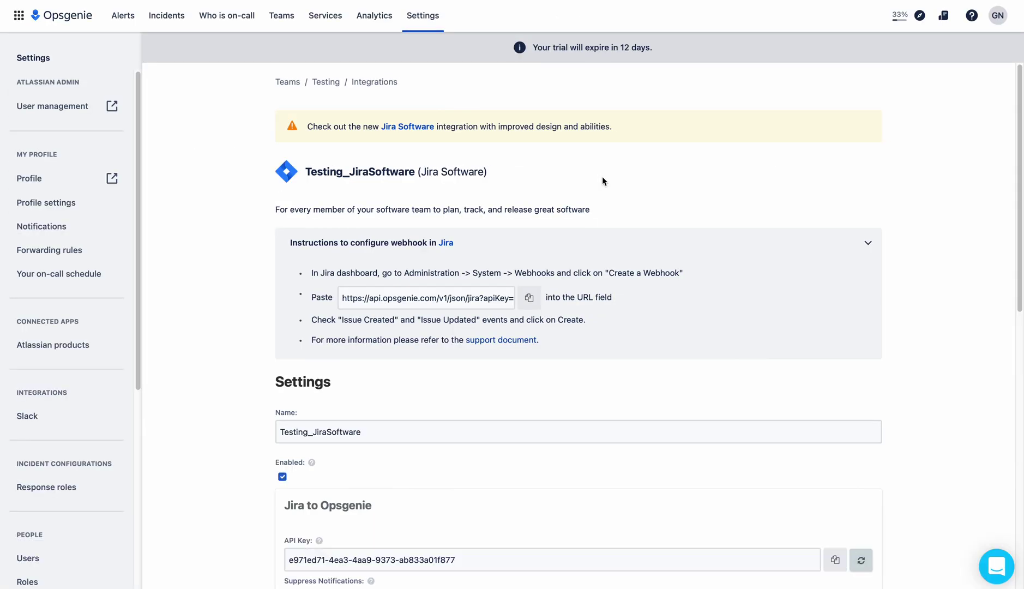
Step: Save the Testing_JiraSoftware integration with its default settings
{"action": "mouse_move", "coordinate": [1018, 156]}
{"action": "left_mouse_down"}
{"action": "mouse_move", "coordinate": [1017, 235]}
{"action": "mouse_move", "coordinate": [1017, 165]}
{"action": "left_mouse_up"}
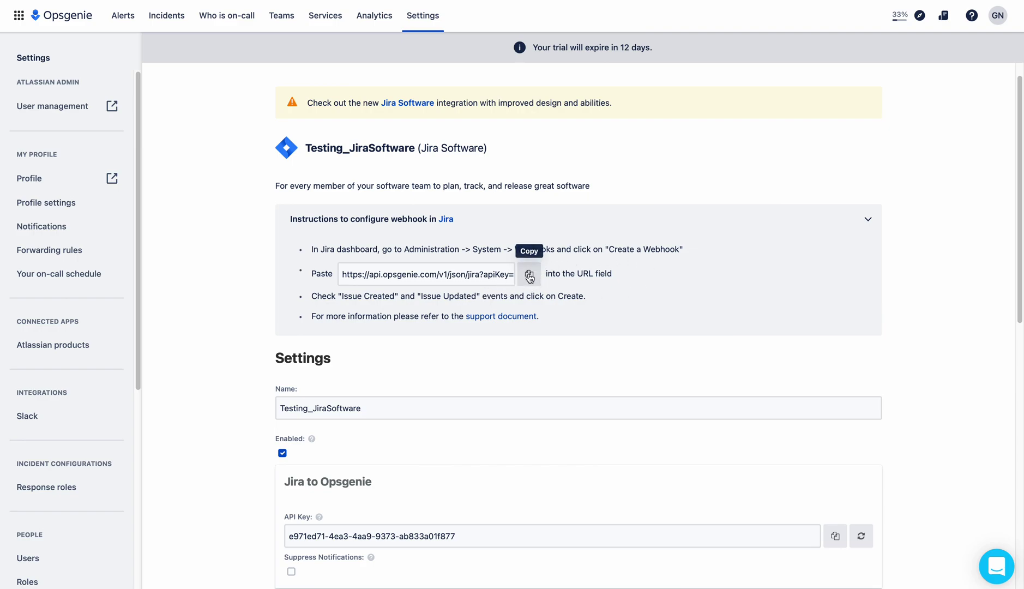
{"action": "left_click_drag", "start_coordinate": [1012, 188], "coordinate": [1006, 468]}
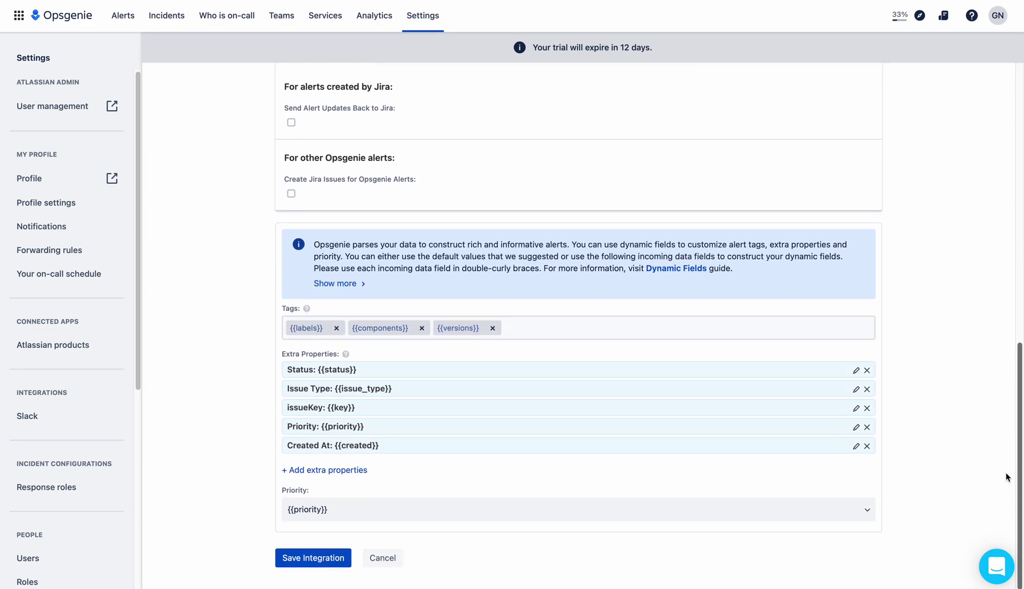
{"action": "left_click", "coordinate": [304, 558]}
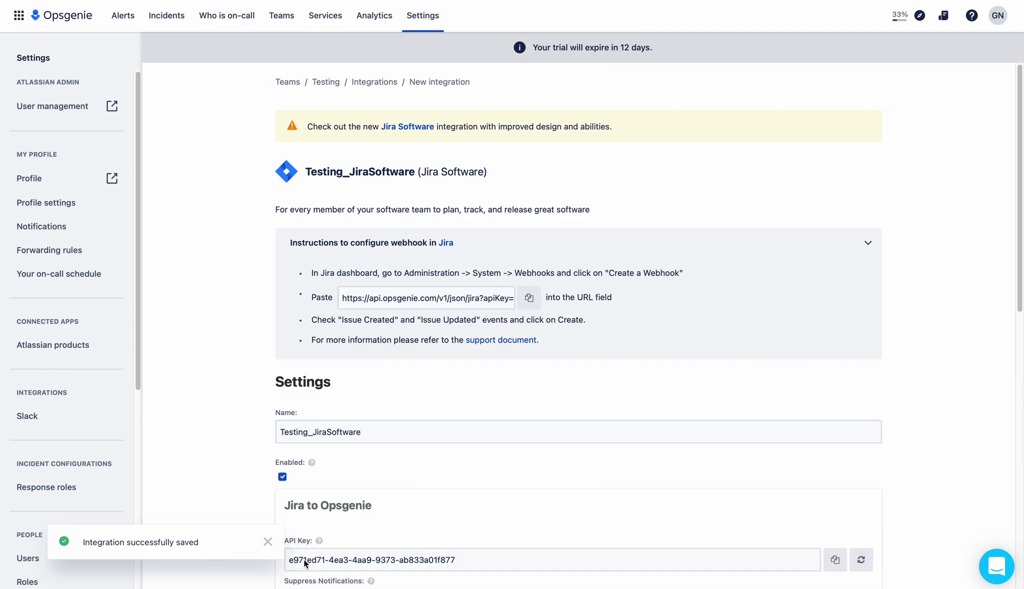
Step: Open the integrations list of the Testing team
{"action": "left_click", "coordinate": [283, 16]}
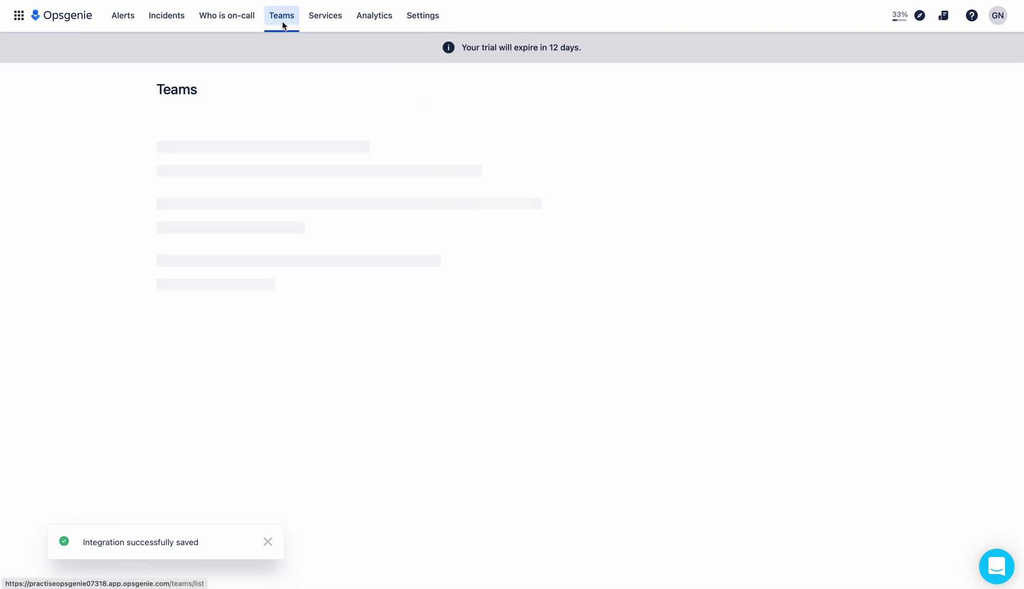
{"action": "left_click", "coordinate": [173, 205]}
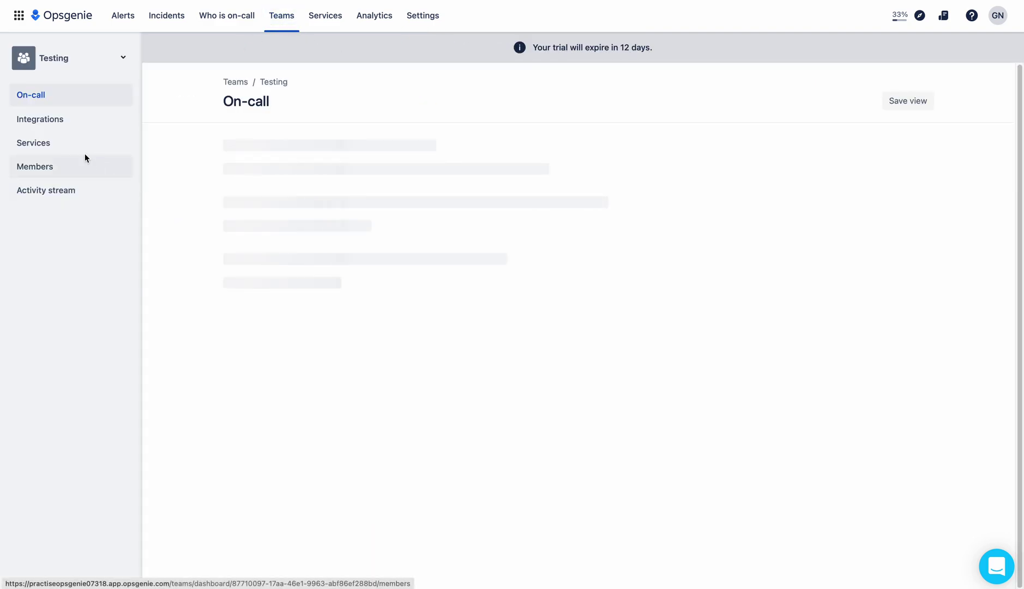
{"action": "left_click", "coordinate": [45, 123]}
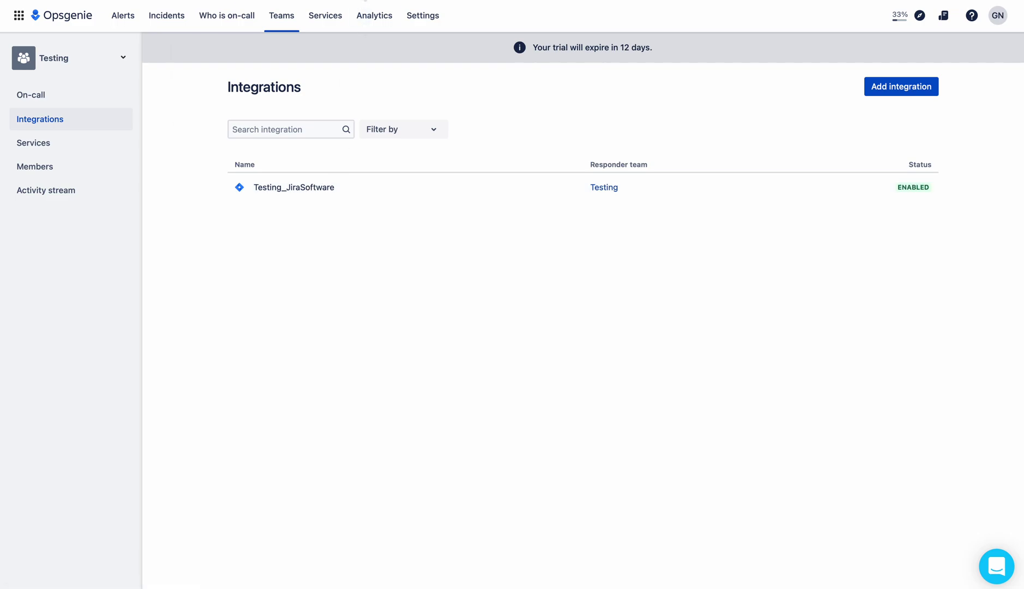
Step: Switch to Jira and open the WebHooks page of the system settings in a separate tab
{"action": "left_click", "coordinate": [229, 1]}
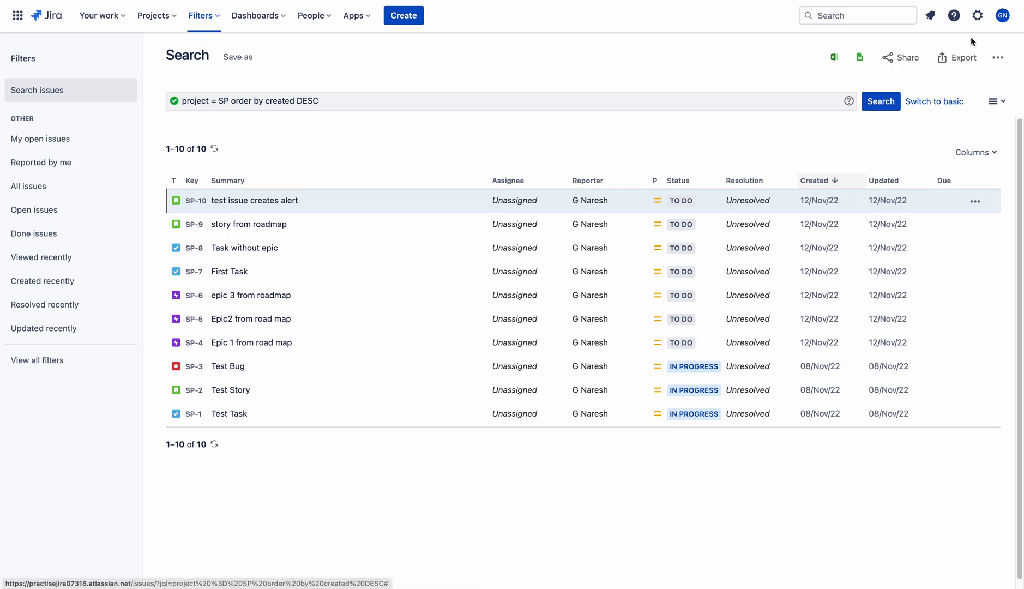
{"action": "left_click", "coordinate": [978, 17]}
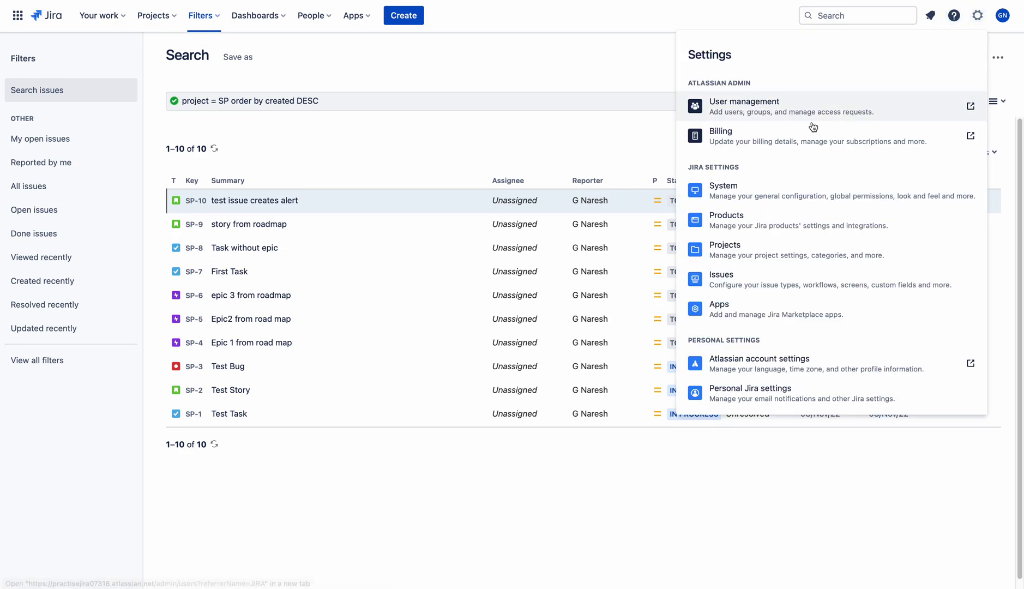
{"action": "right_click", "coordinate": [762, 197]}
{"action": "left_click", "coordinate": [770, 199]}
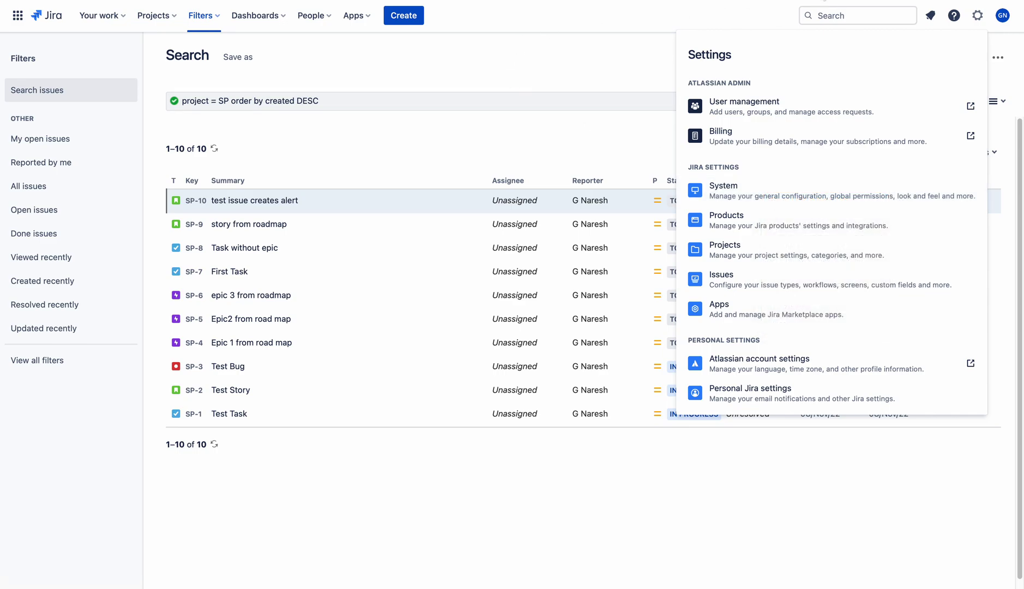
{"action": "key", "text": "ctrl+Tab"}
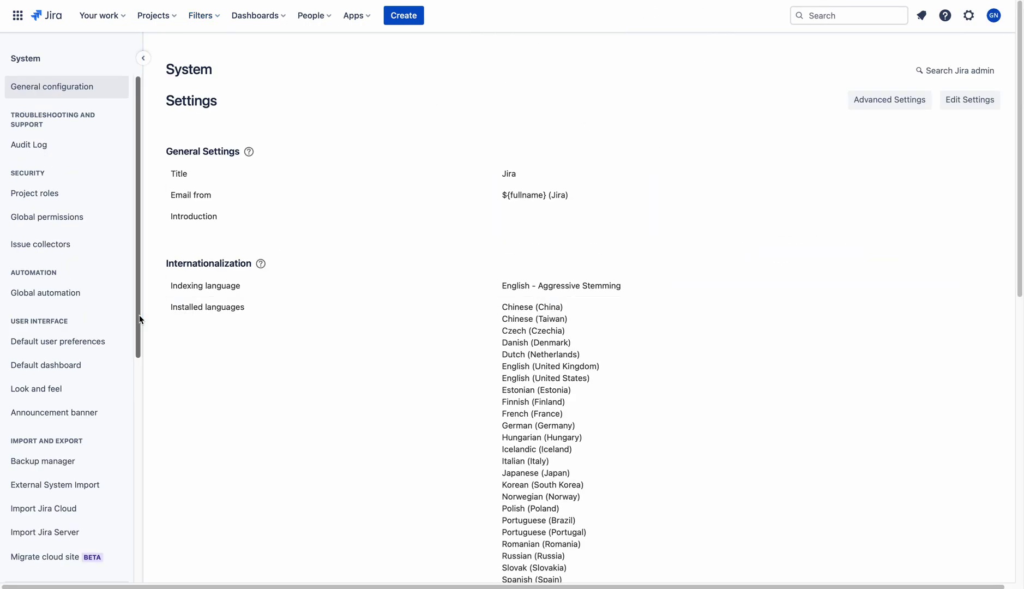
{"action": "left_click_drag", "start_coordinate": [139, 314], "coordinate": [115, 554]}
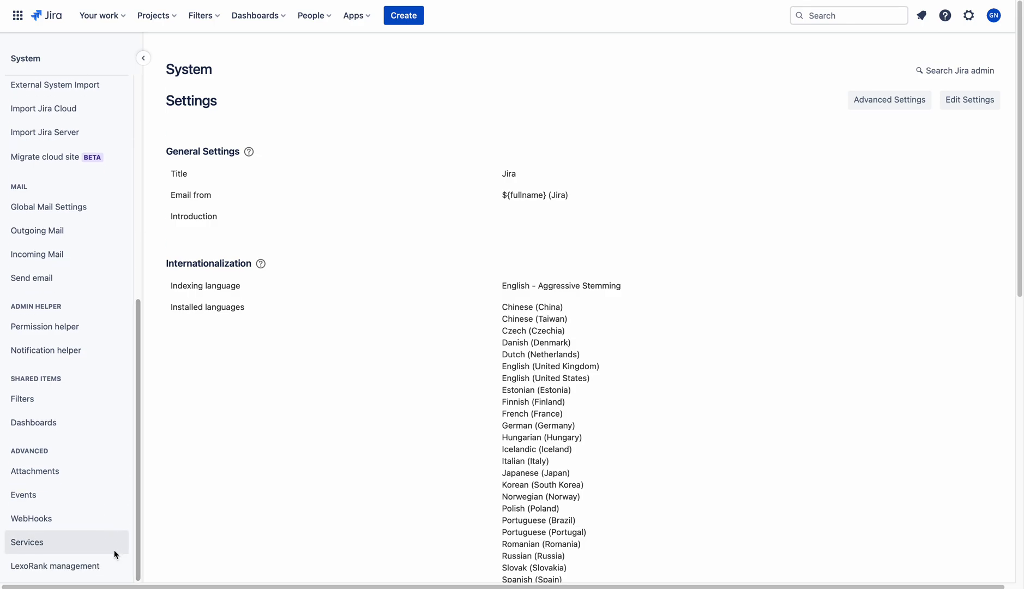
{"action": "left_click", "coordinate": [40, 521]}
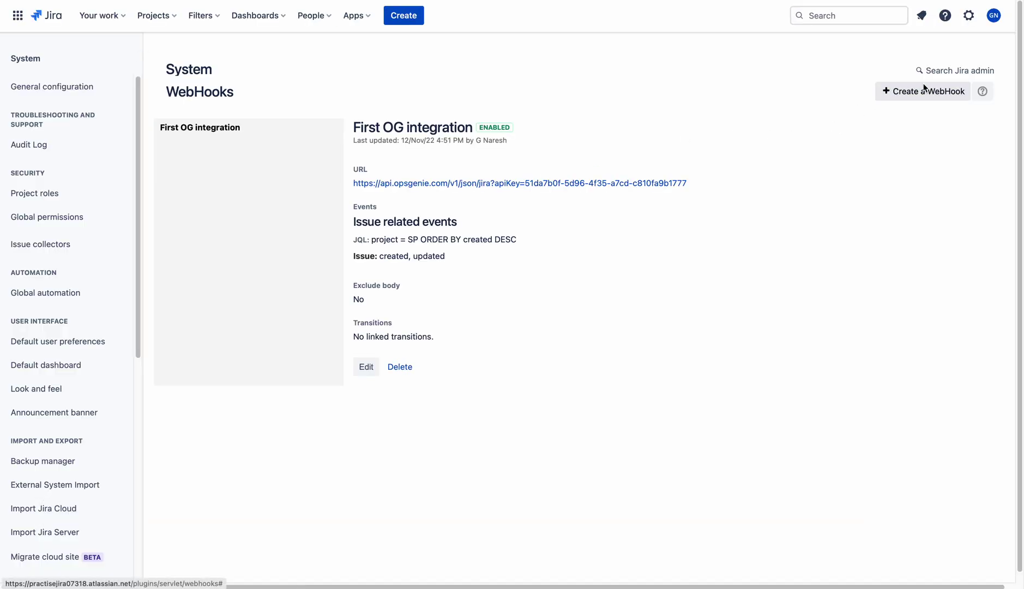
Step: Start a new webhook and name it "Testing OG team integration"
{"action": "left_click", "coordinate": [928, 96]}
{"action": "left_click_drag", "start_coordinate": [465, 146], "coordinate": [333, 134]}
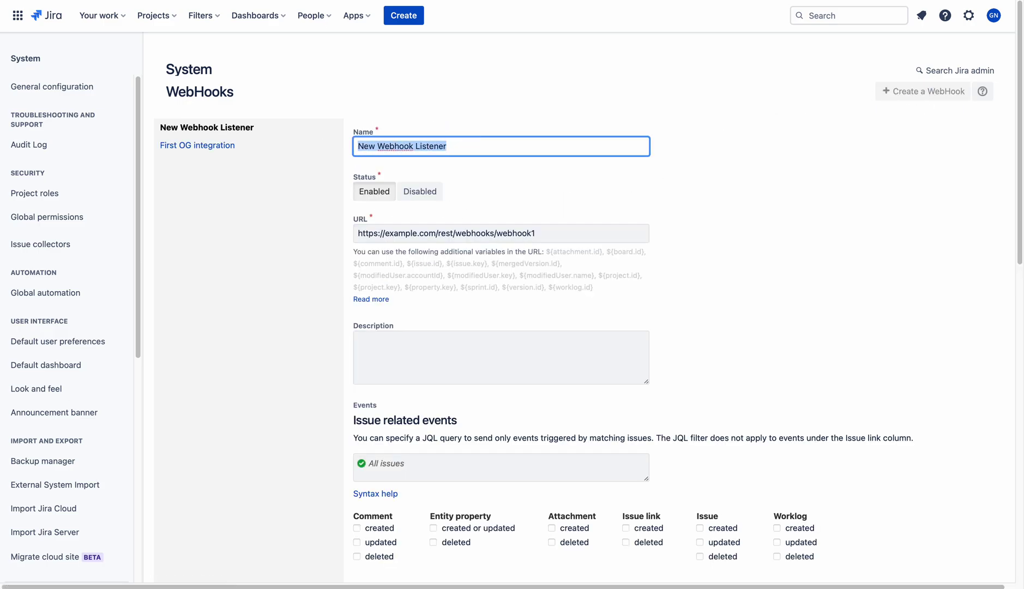
{"action": "type", "text": "Testing OG tea"}
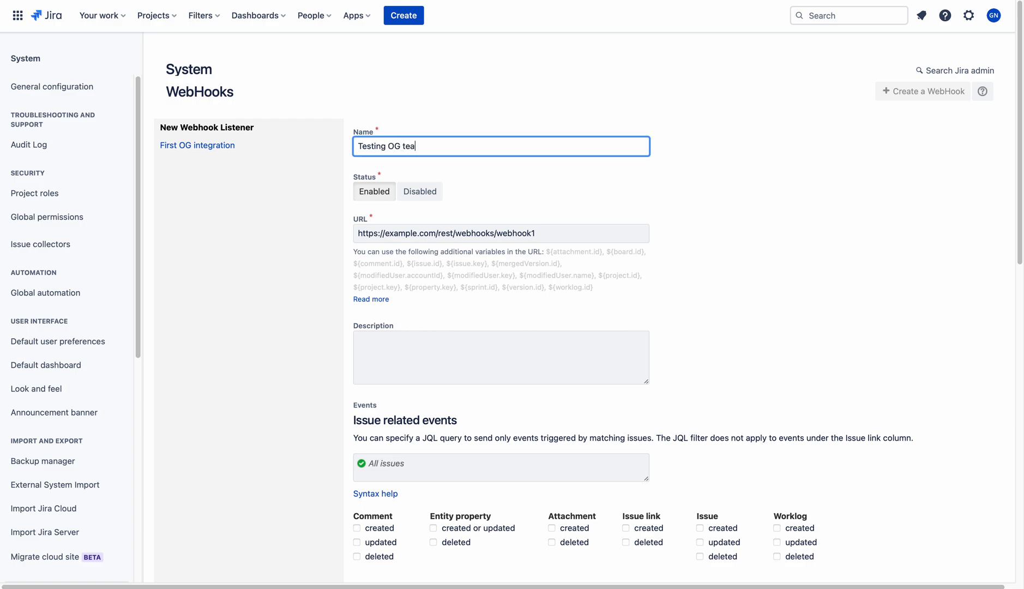
{"action": "type", "text": "m integration"}
Step: Copy the webhook URL containing the API key from Opsgenie's Testing_JiraSoftware integration and paste it as the new Jira webhook's URL
{"action": "left_click", "coordinate": [506, 1]}
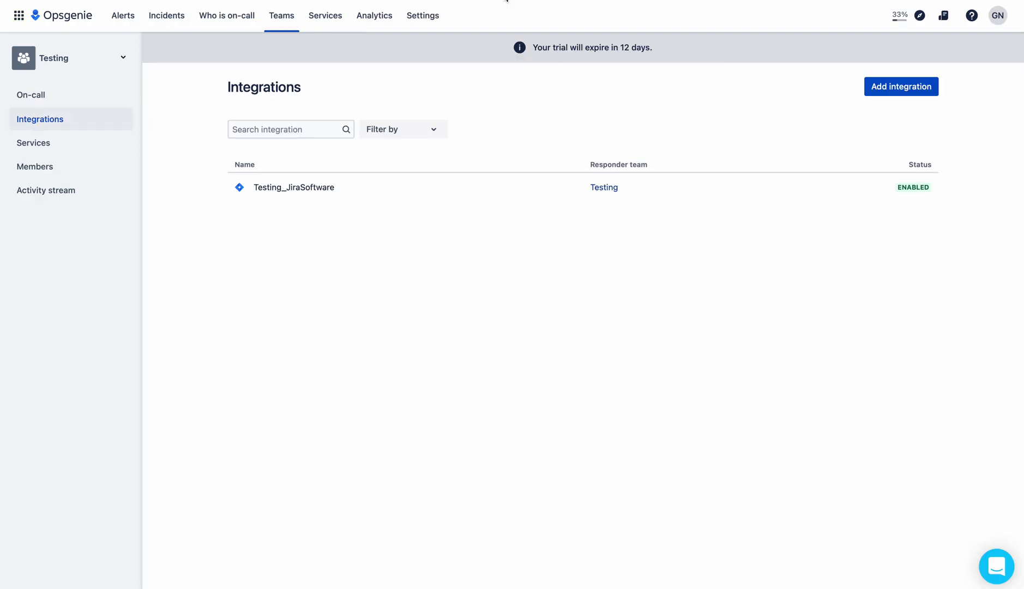
{"action": "left_click", "coordinate": [292, 189]}
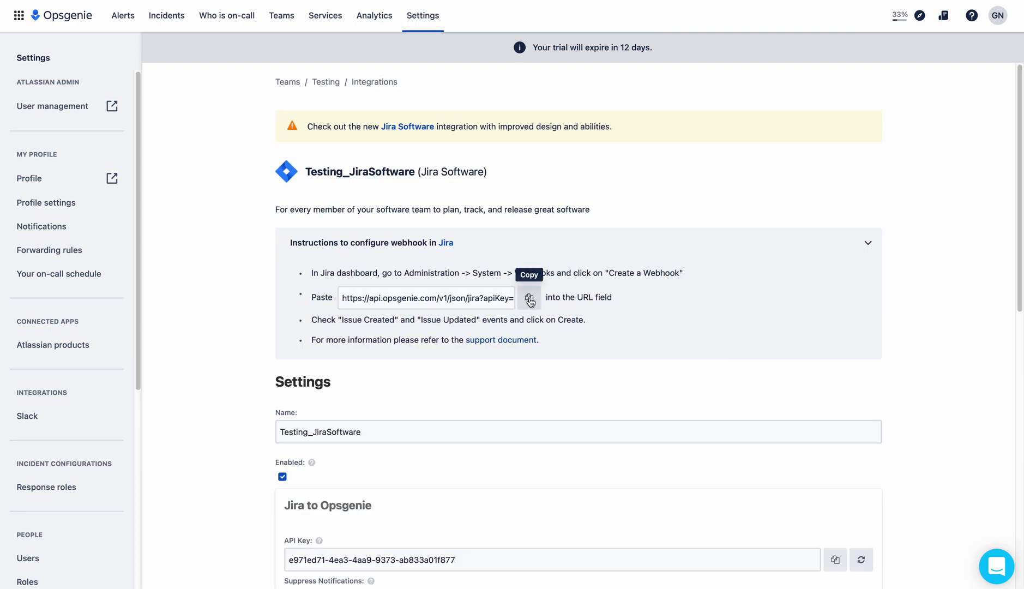
{"action": "left_click", "coordinate": [530, 302]}
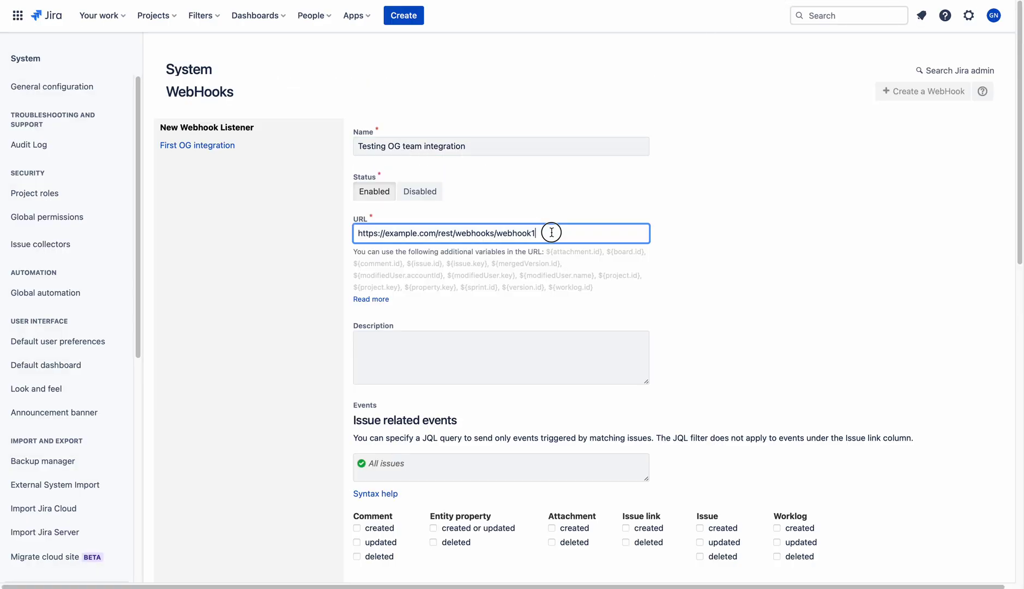
{"action": "left_click_drag", "start_coordinate": [550, 233], "coordinate": [364, 212]}
{"action": "key", "text": "ctrl+v"}
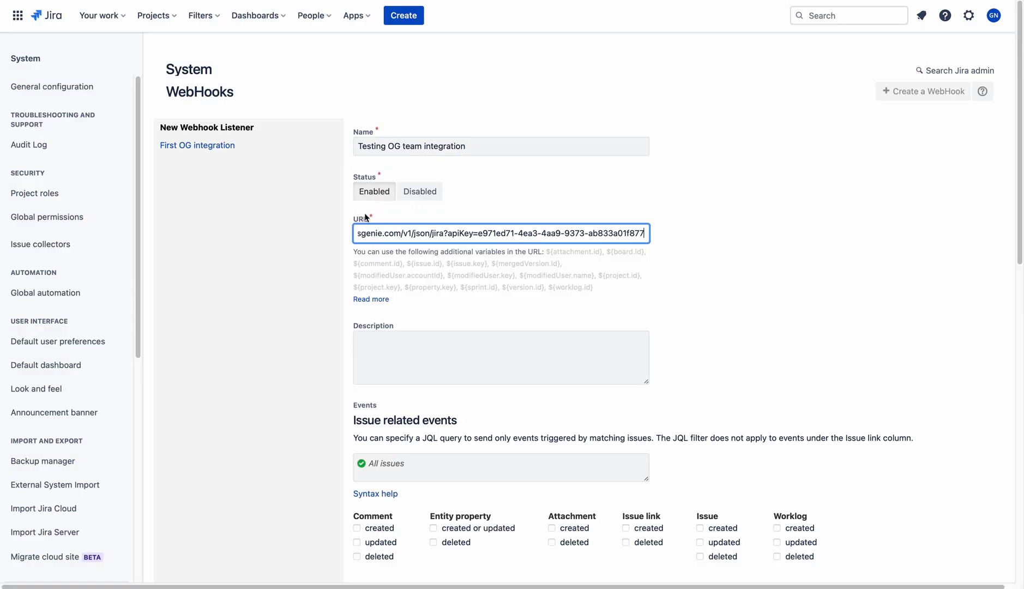
{"action": "left_click", "coordinate": [826, 252]}
Step: Copy the JQL "project = SP order by created DESC" from the issue search into the webhook's issue related events filter
{"action": "left_click_drag", "start_coordinate": [1020, 193], "coordinate": [1020, 278]}
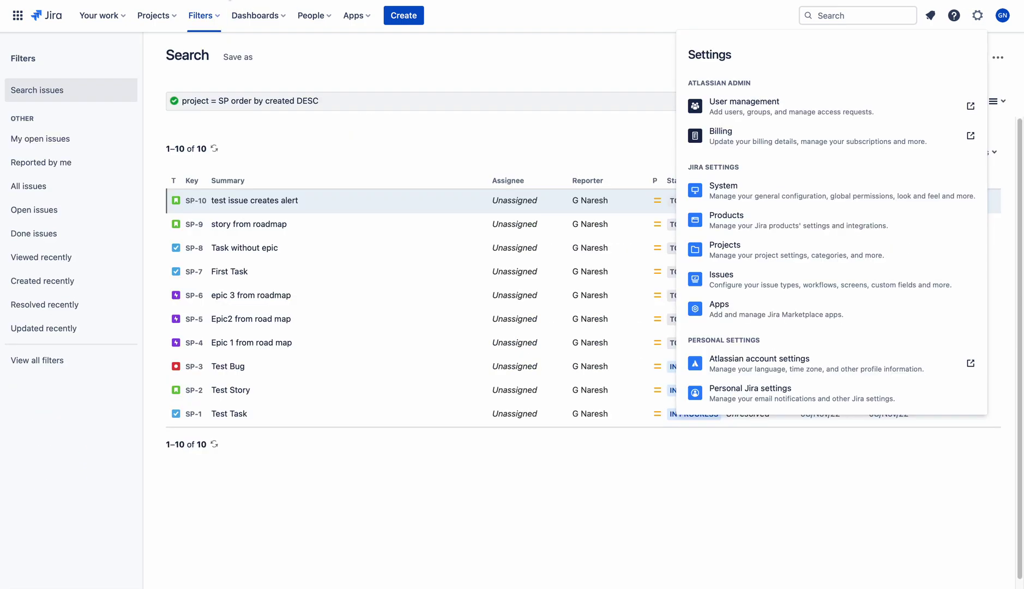
{"action": "left_click", "coordinate": [354, 129]}
{"action": "left_click", "coordinate": [376, 103]}
{"action": "left_click_drag", "start_coordinate": [361, 102], "coordinate": [169, 102]}
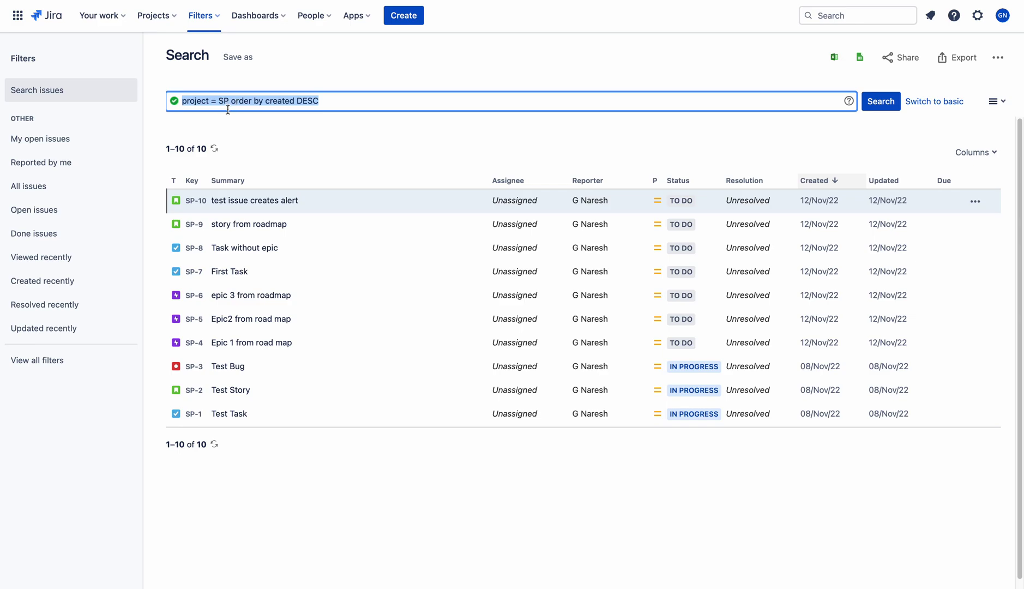
{"action": "left_click", "coordinate": [537, 1]}
{"action": "left_click", "coordinate": [818, 4]}
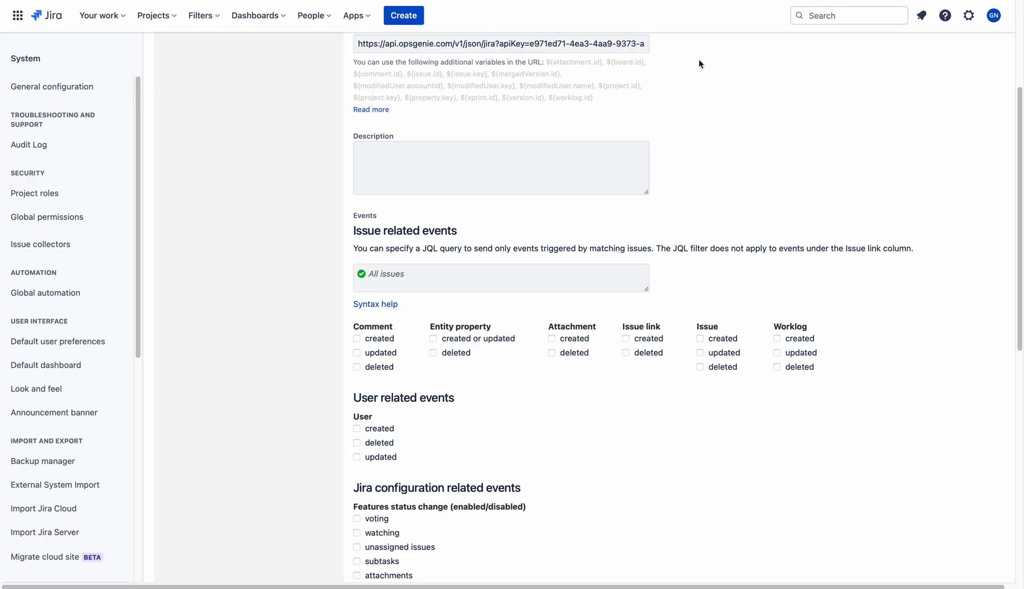
{"action": "key", "text": "BackSpace"}
{"action": "key", "text": "ctrl+v"}
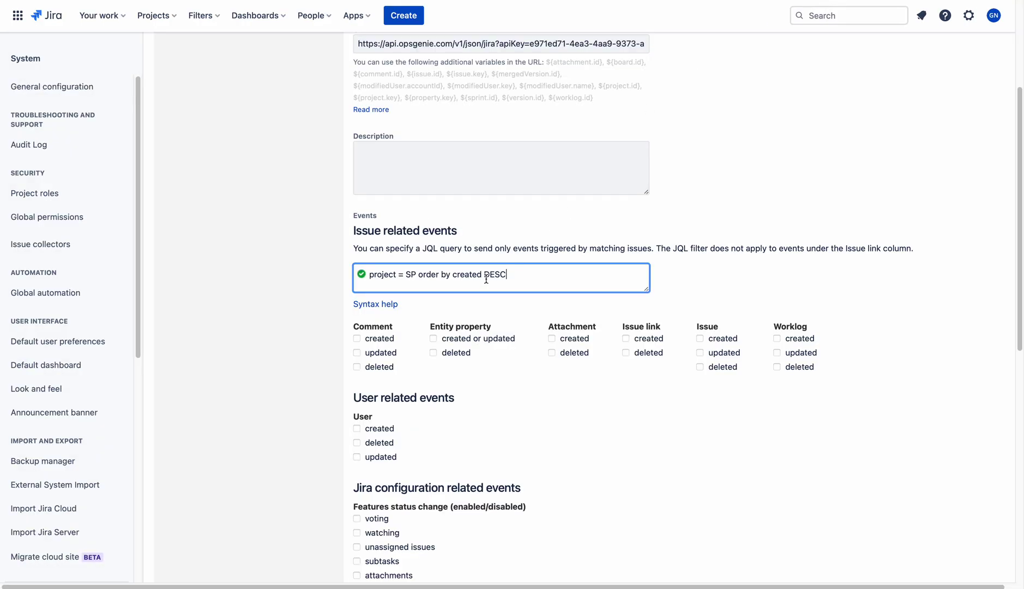
{"action": "left_click", "coordinate": [785, 281]}
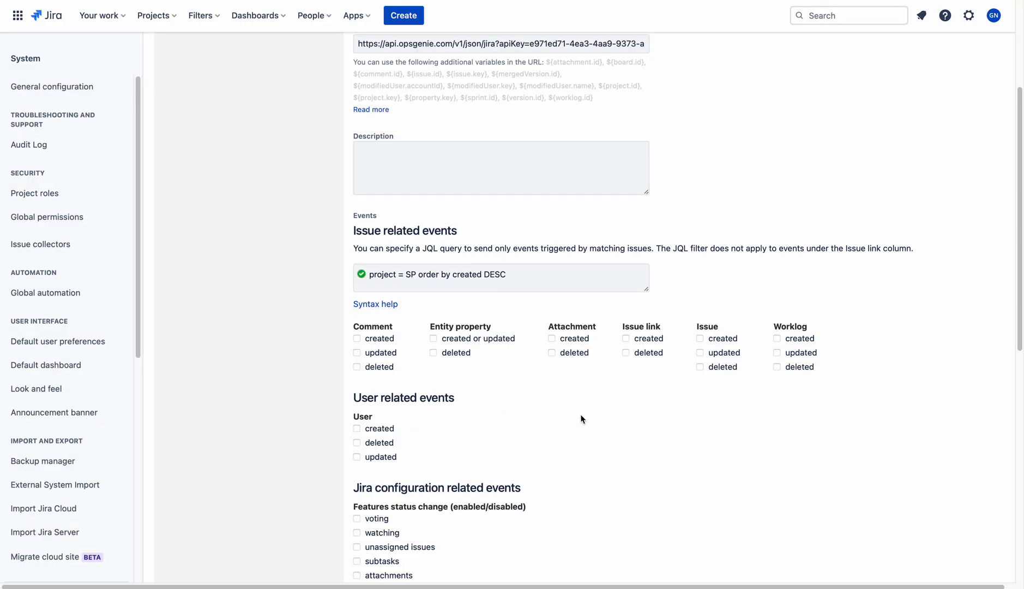
Step: Enable the issue created and updated events as the Opsgenie instructions require, and create the webhook
{"action": "left_click", "coordinate": [701, 339]}
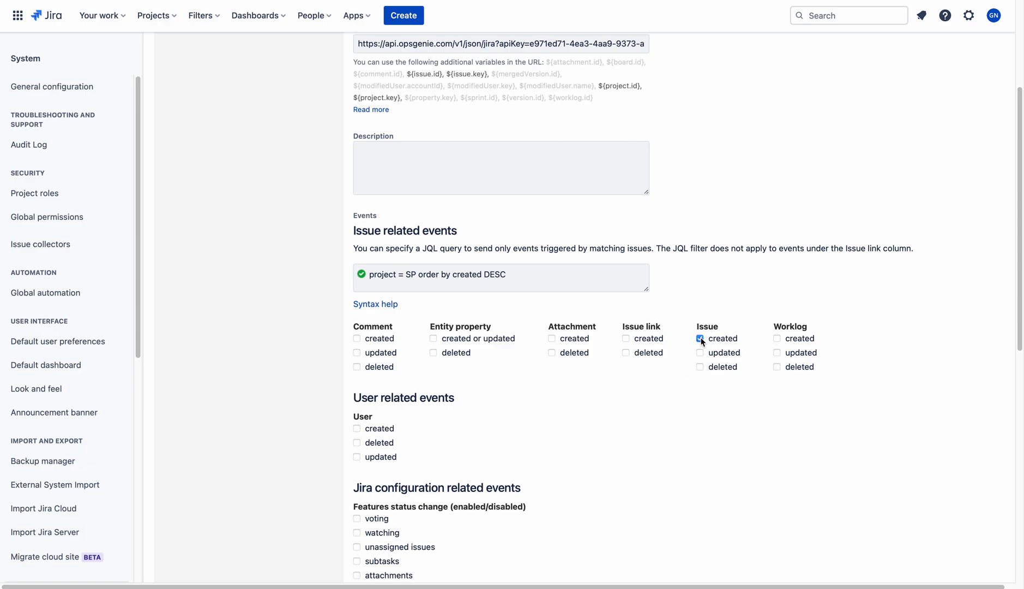
{"action": "left_click", "coordinate": [700, 353]}
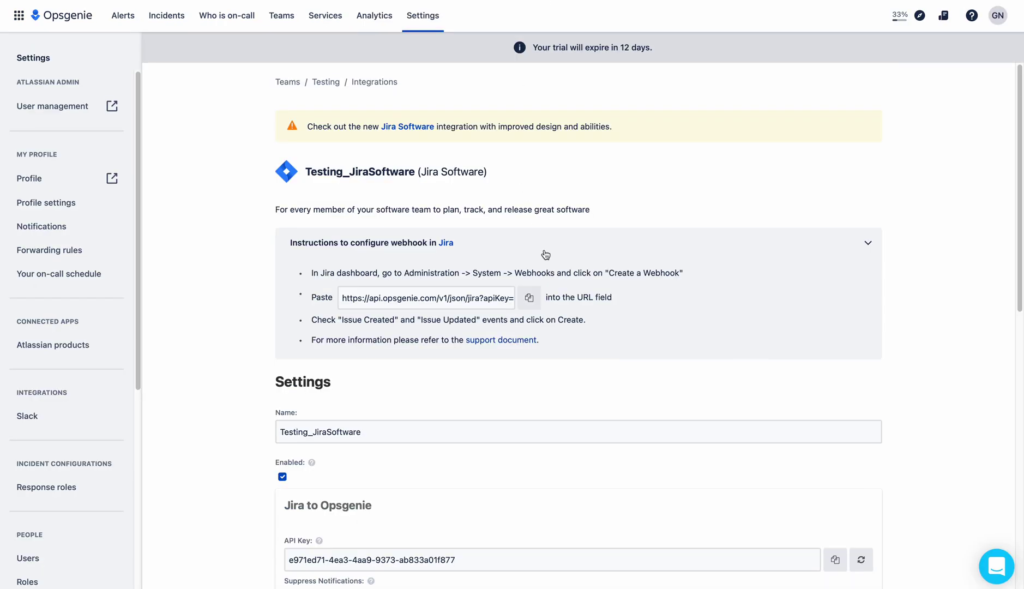
{"action": "left_click_drag", "start_coordinate": [311, 322], "coordinate": [527, 322]}
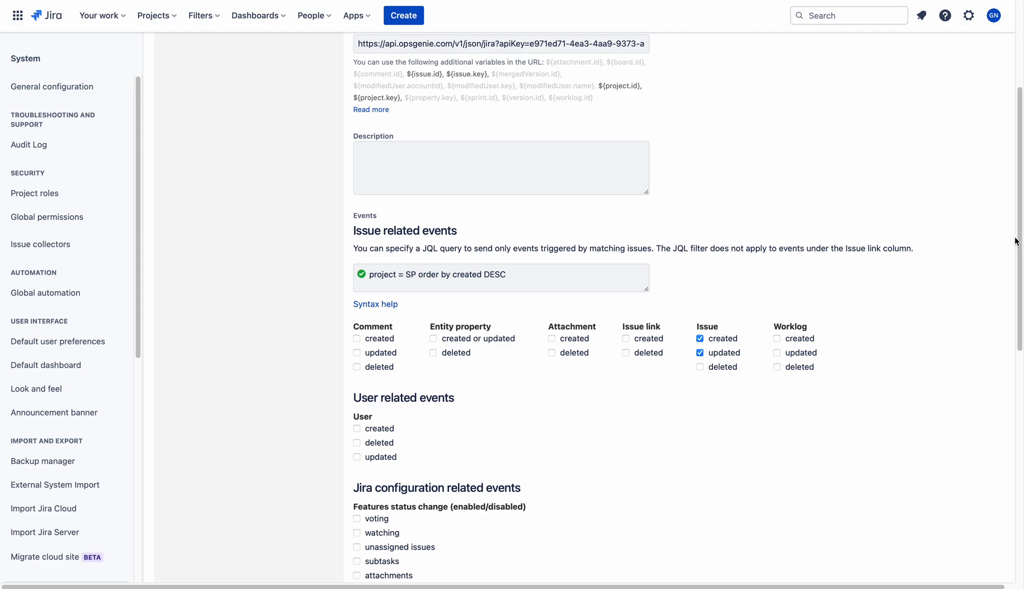
{"action": "left_click_drag", "start_coordinate": [1018, 242], "coordinate": [1017, 473]}
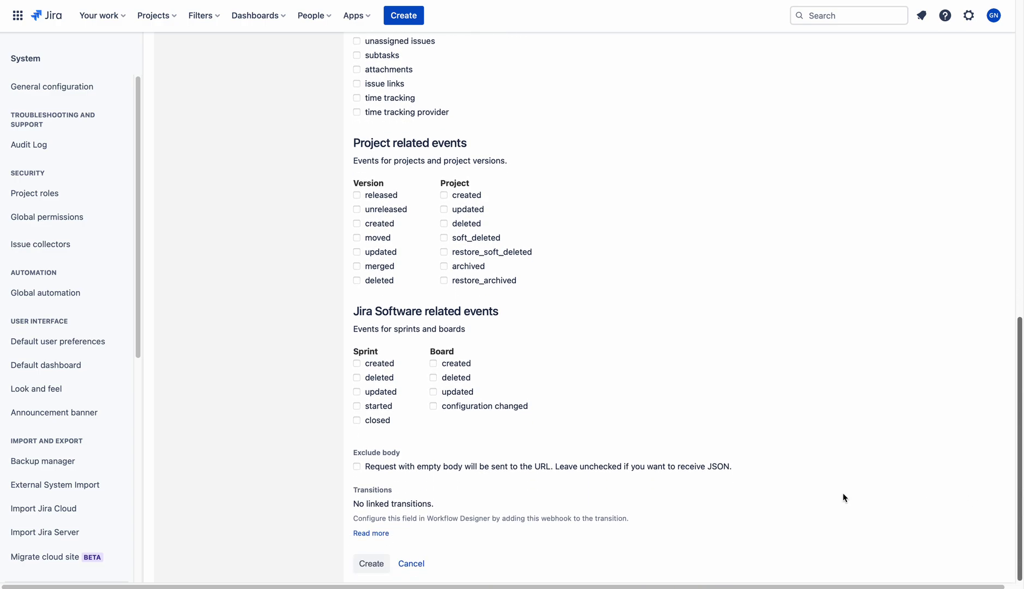
{"action": "left_click", "coordinate": [366, 567]}
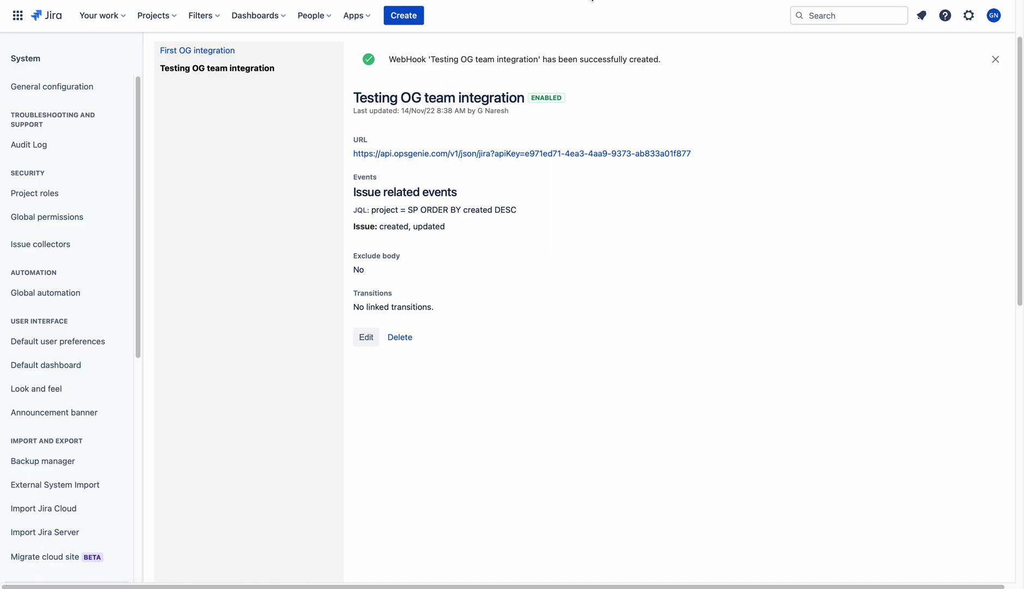
Step: Return to Jira and open the SP board of Test Software Project from the home page
{"action": "left_click", "coordinate": [595, 0]}
{"action": "left_click", "coordinate": [747, 1]}
{"action": "left_click", "coordinate": [594, 1]}
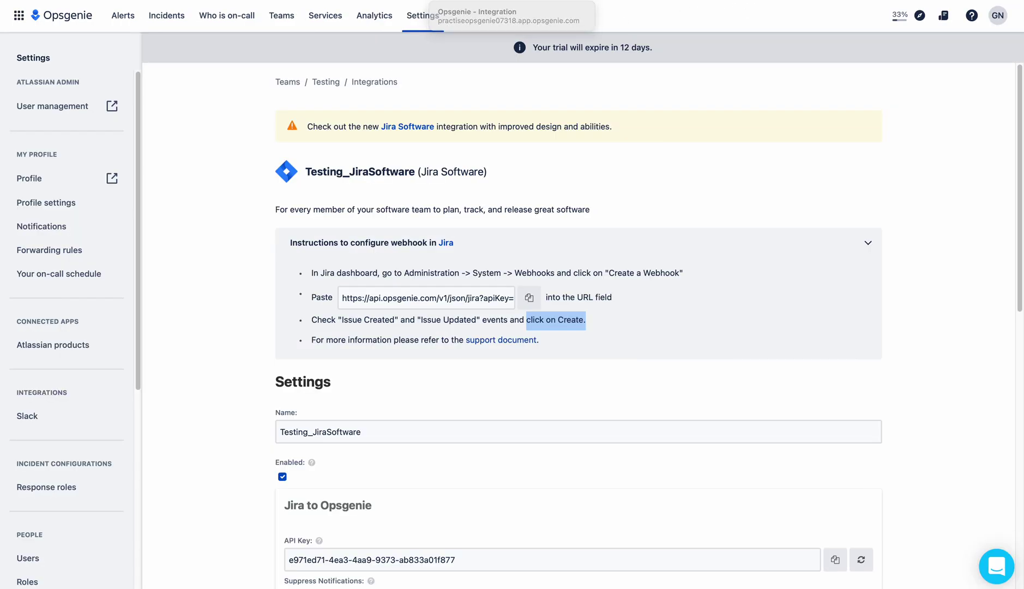
{"action": "left_click", "coordinate": [818, 1]}
{"action": "left_click", "coordinate": [464, 2]}
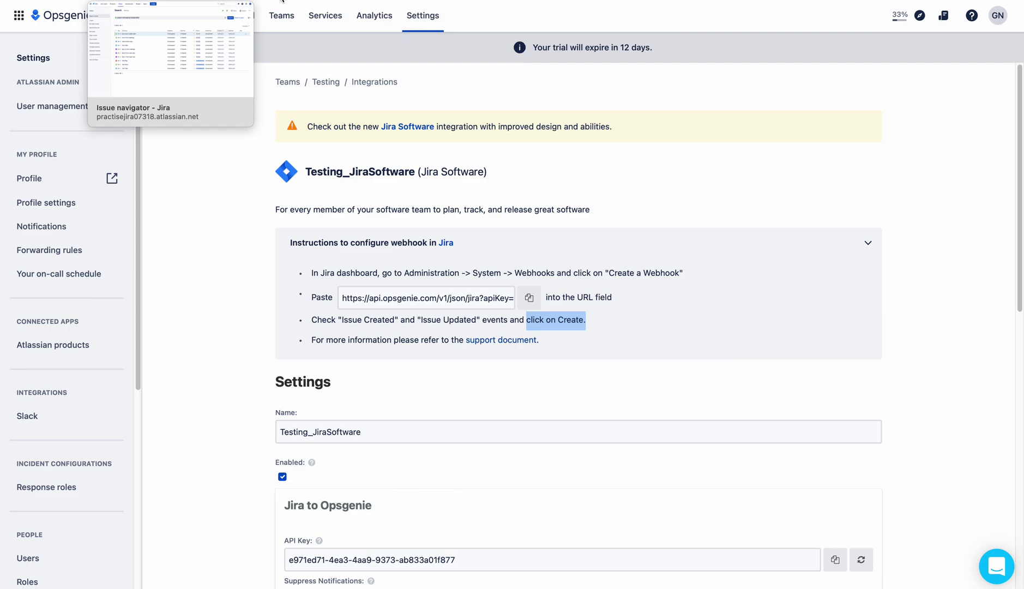
{"action": "left_click", "coordinate": [282, 2]}
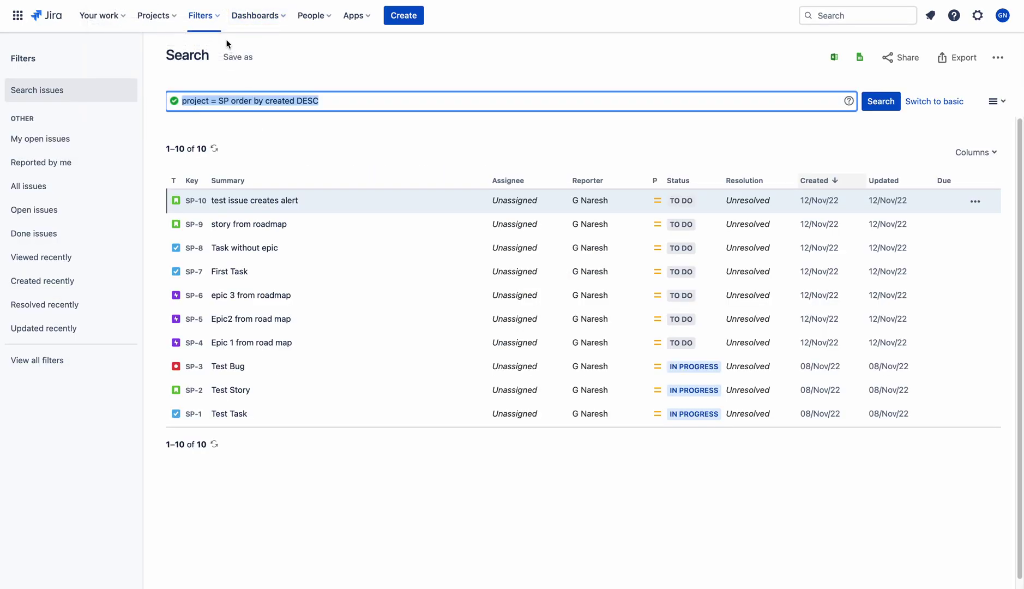
{"action": "left_click", "coordinate": [53, 18]}
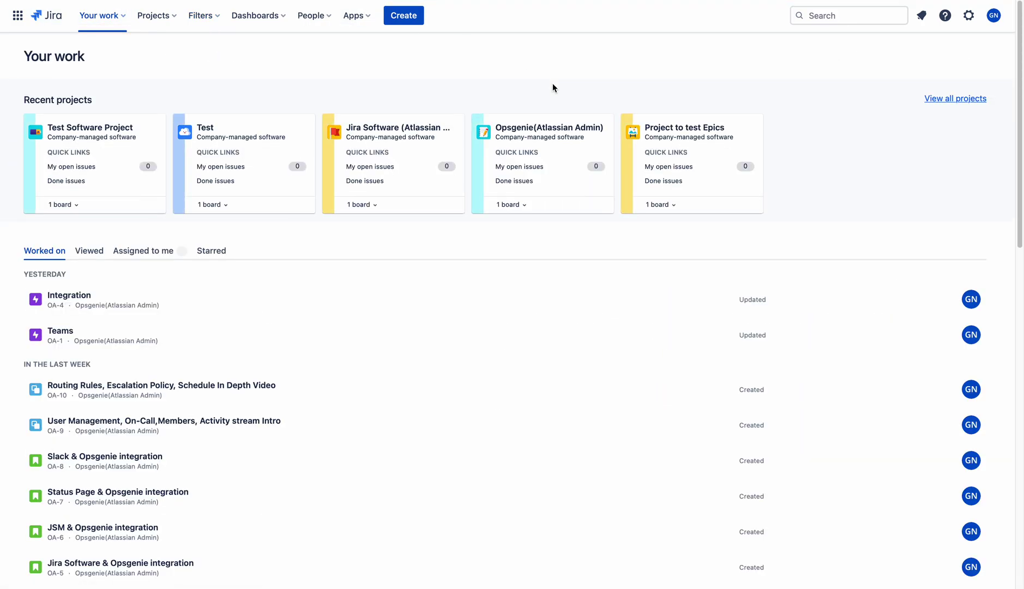
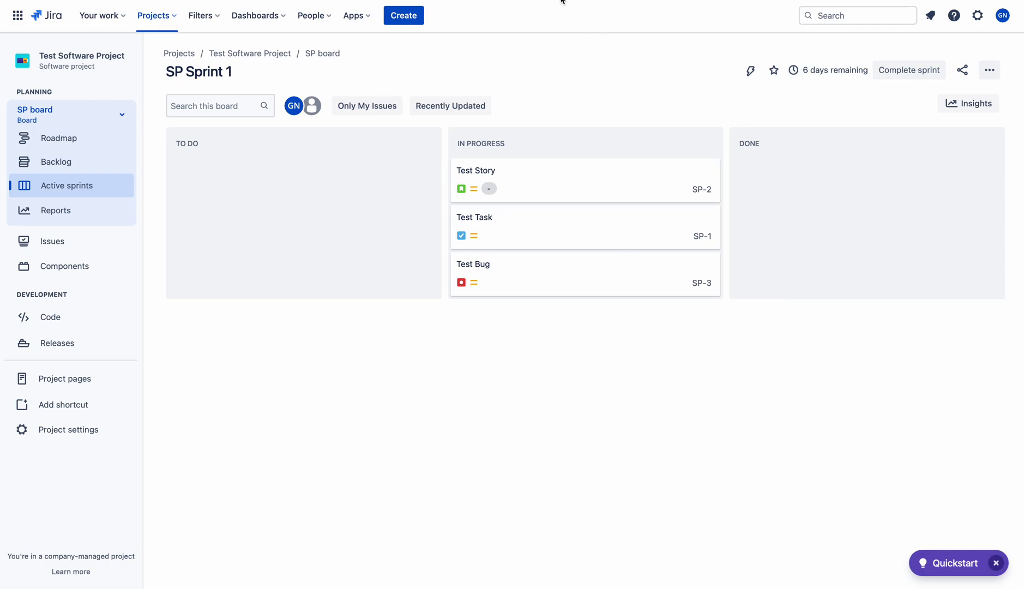
Step: Switch to Opsgenie and open the Testing team's integrations list to check its Jira Software integration
{"action": "left_click", "coordinate": [559, 0]}
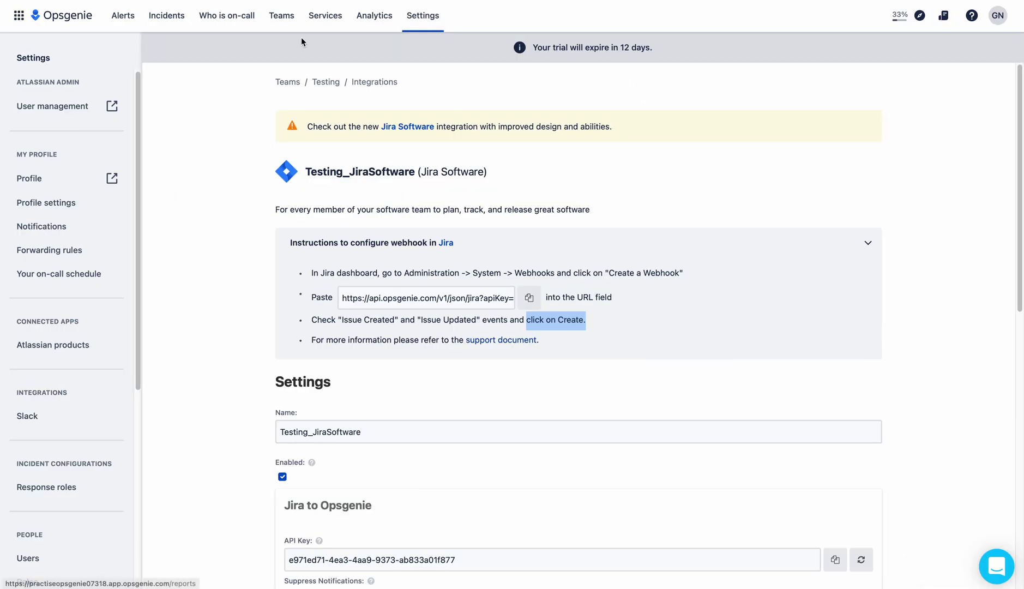
{"action": "left_click", "coordinate": [283, 16]}
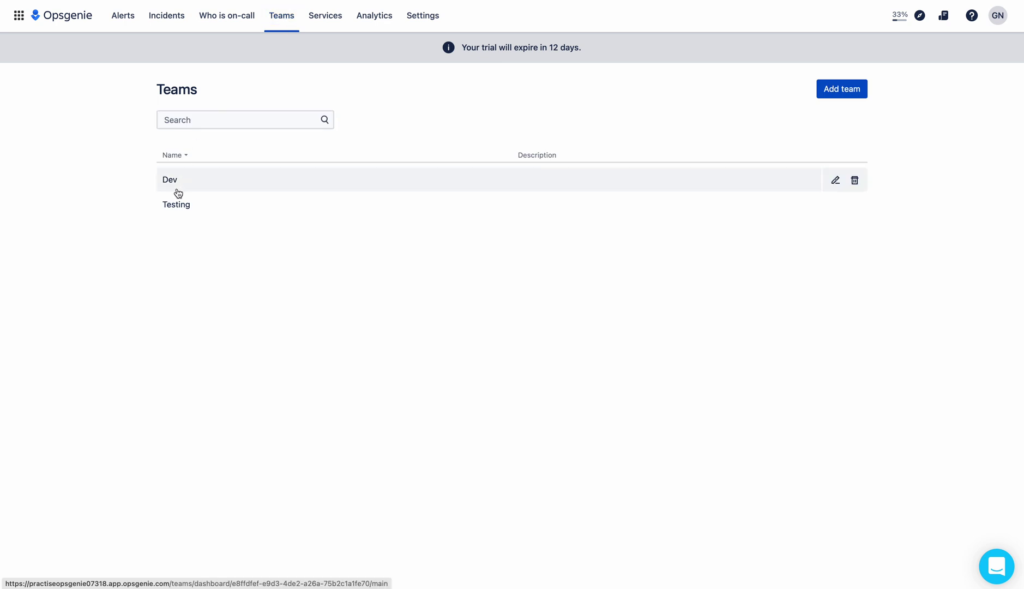
{"action": "left_click", "coordinate": [176, 205]}
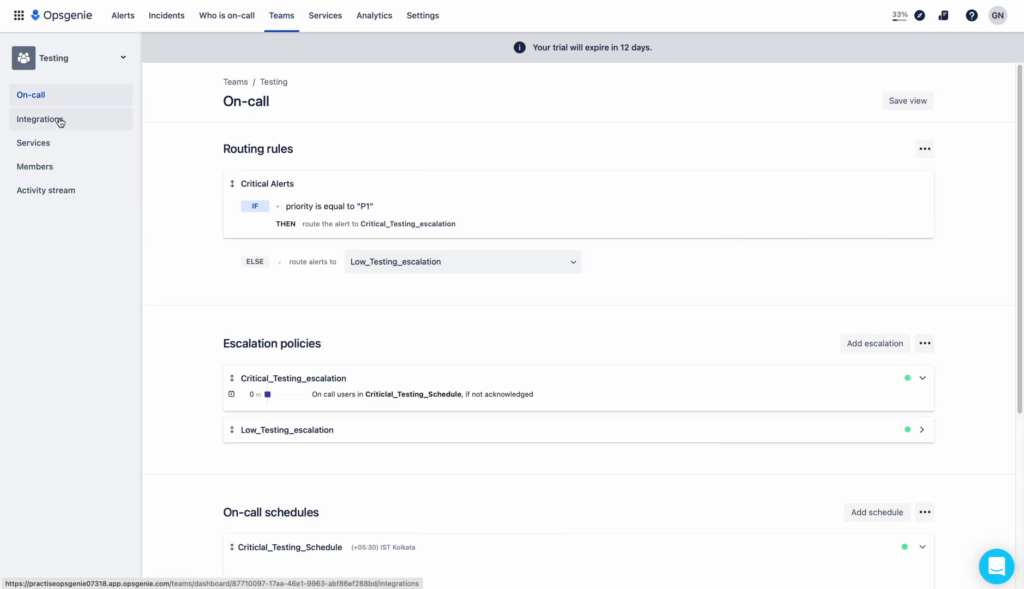
{"action": "left_click", "coordinate": [60, 122]}
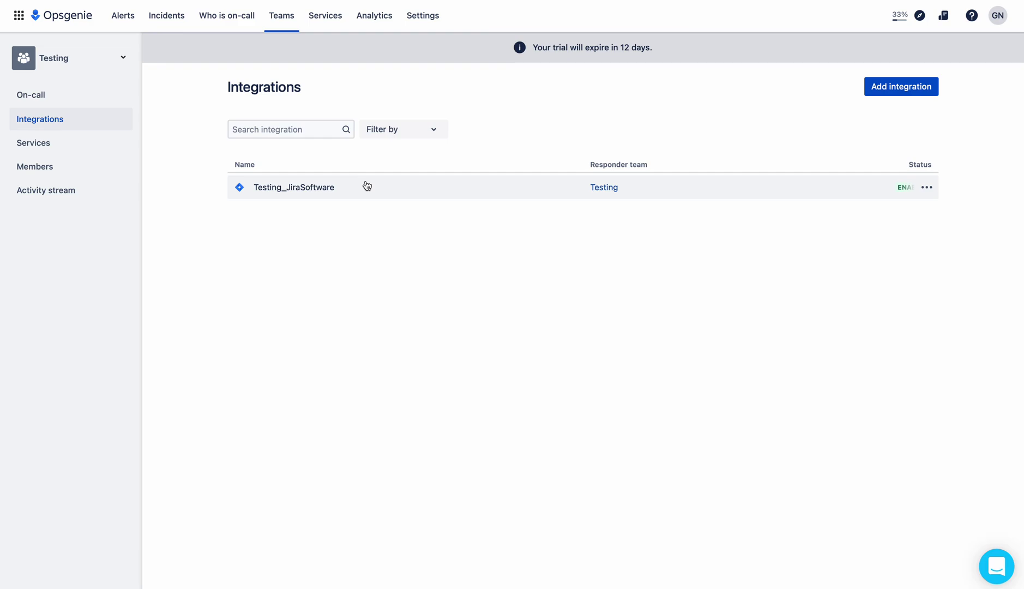
Step: Check the Dev team's integrations list, and view the open alerts in Opsgenie
{"action": "left_click", "coordinate": [282, 15]}
{"action": "left_click", "coordinate": [190, 184]}
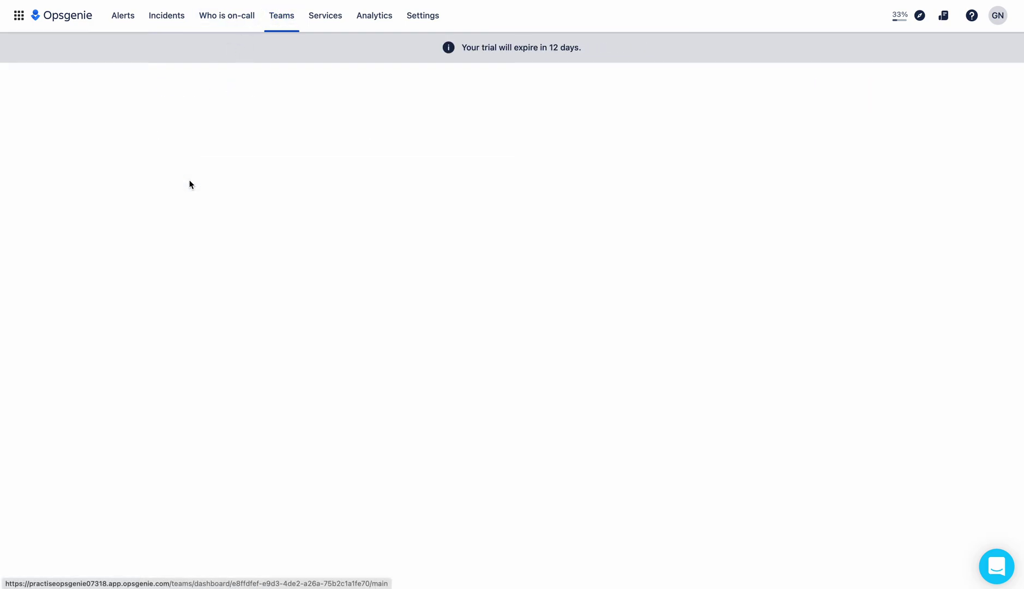
{"action": "left_click", "coordinate": [45, 124]}
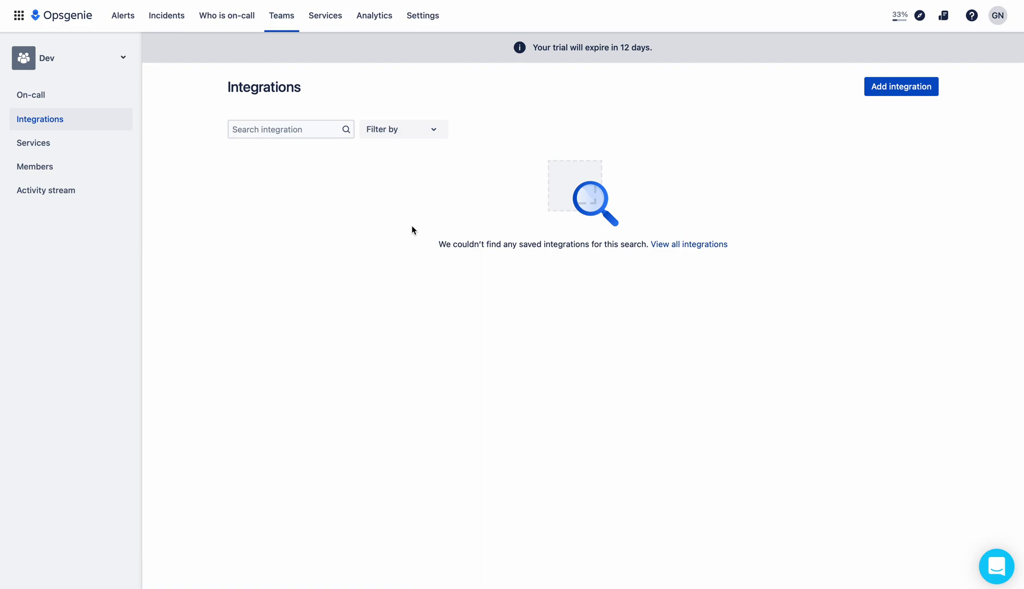
{"action": "left_click", "coordinate": [283, 19]}
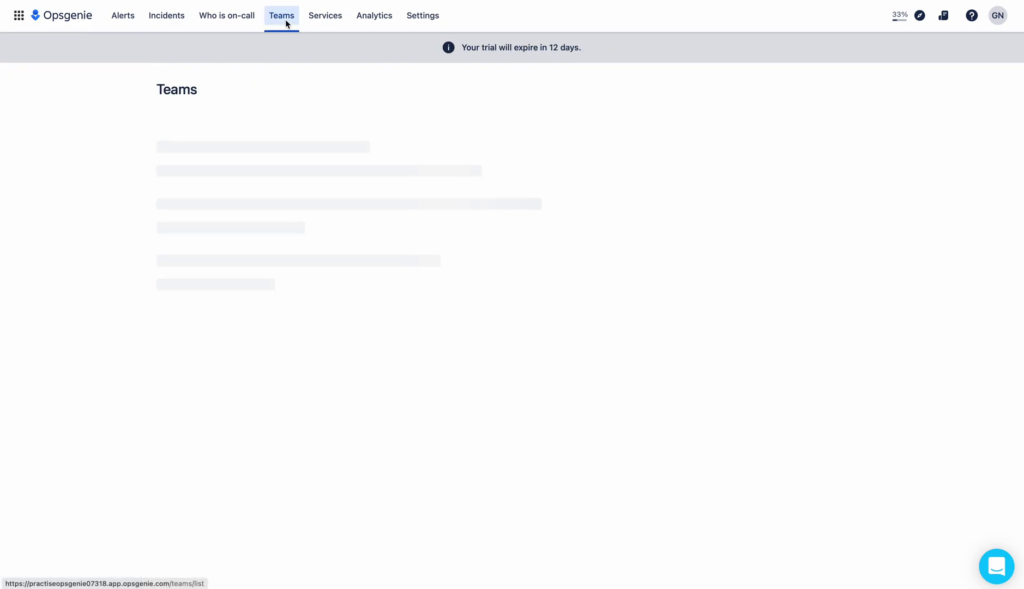
{"action": "left_click", "coordinate": [123, 18]}
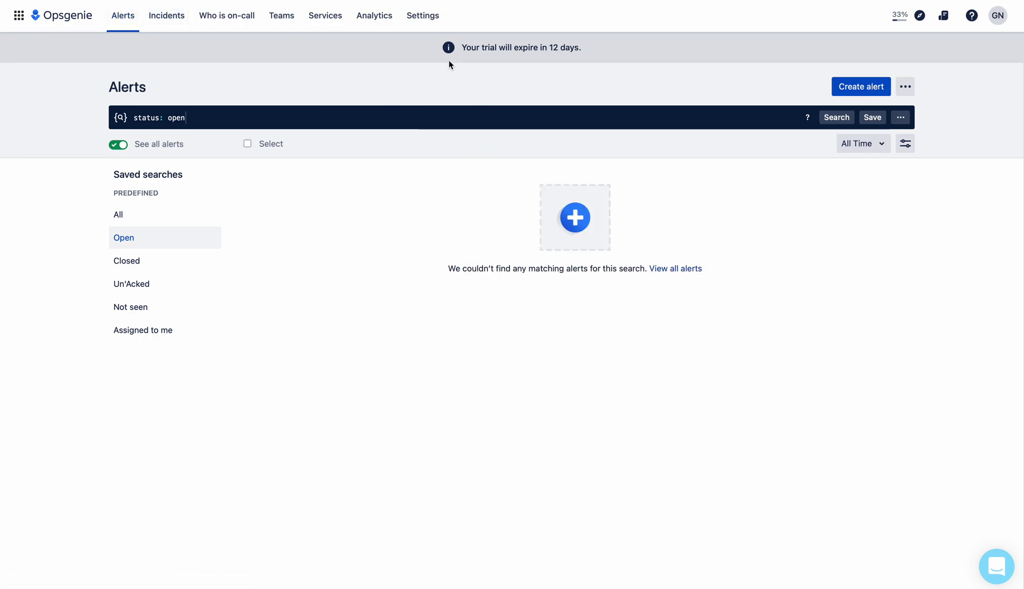
Step: Switch to Jira and create a story in Test Software Project with the summary "The alert needs to be notified to on-call team of testing in OG"
{"action": "left_click", "coordinate": [235, 1]}
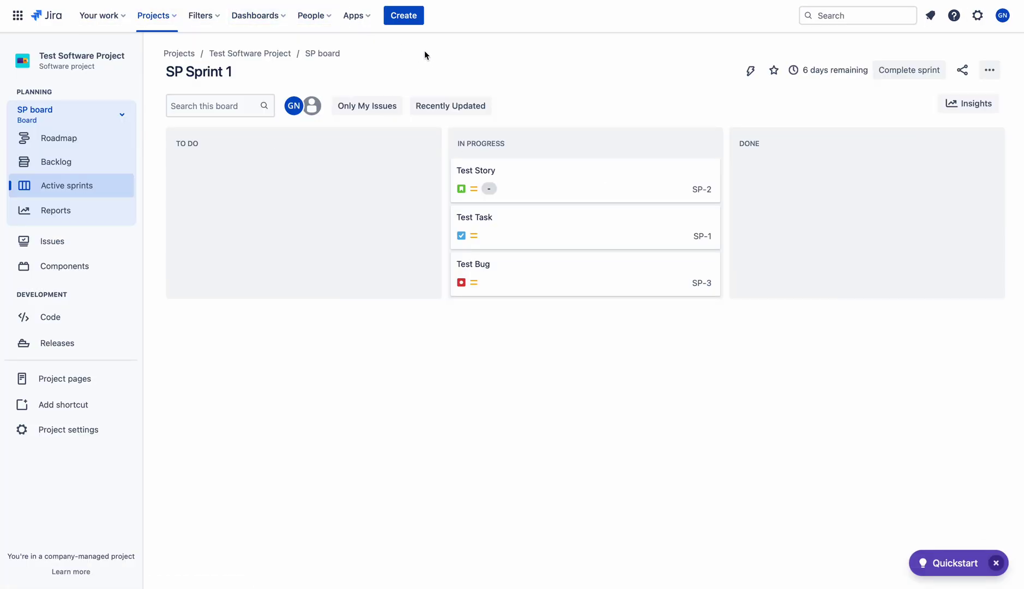
{"action": "left_click", "coordinate": [404, 16]}
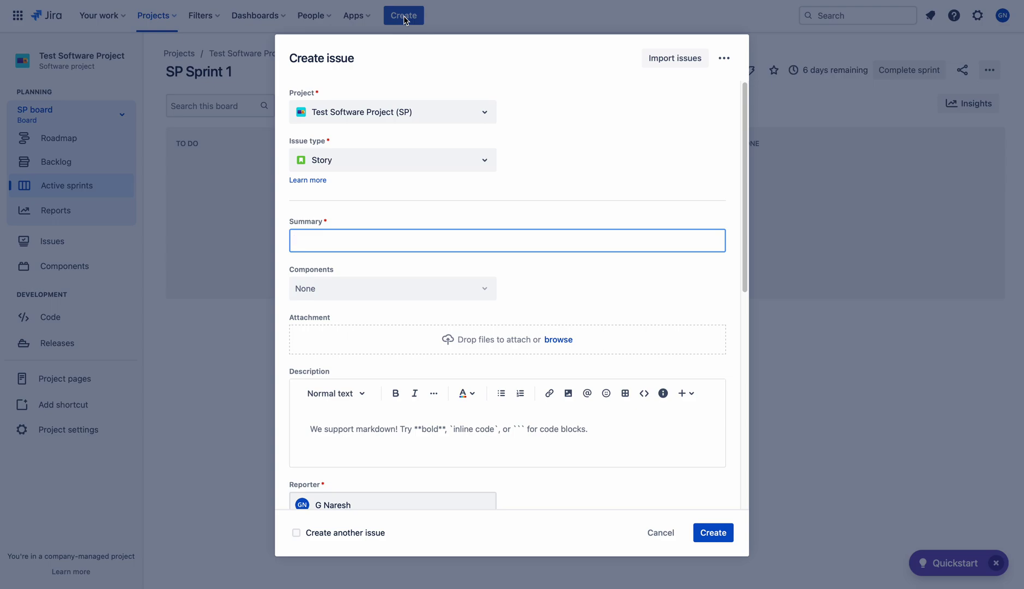
{"action": "type", "text": "The alert needs to b"}
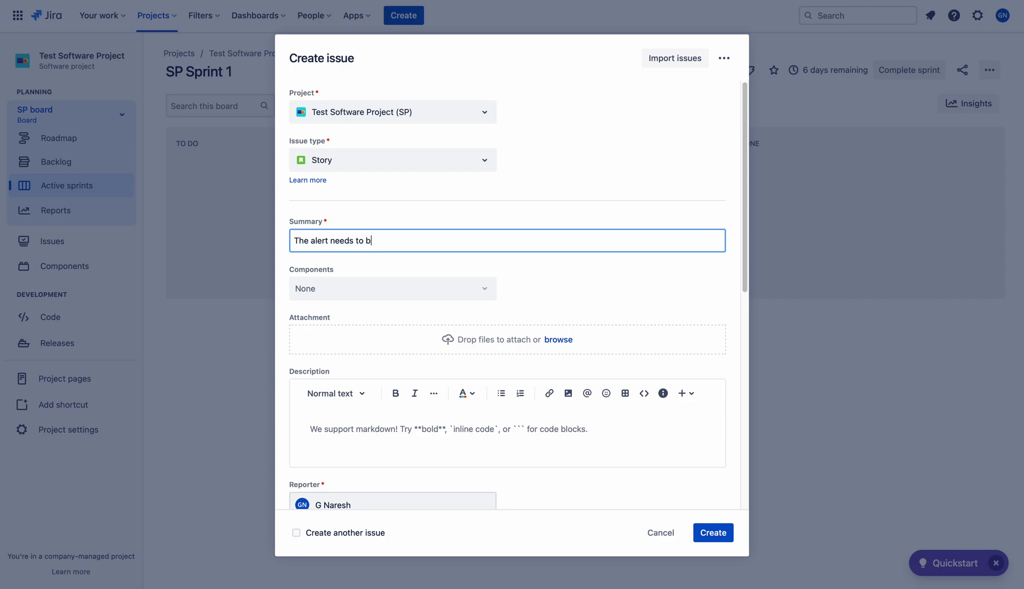
{"action": "type", "text": "e notified to on-call team of testing"}
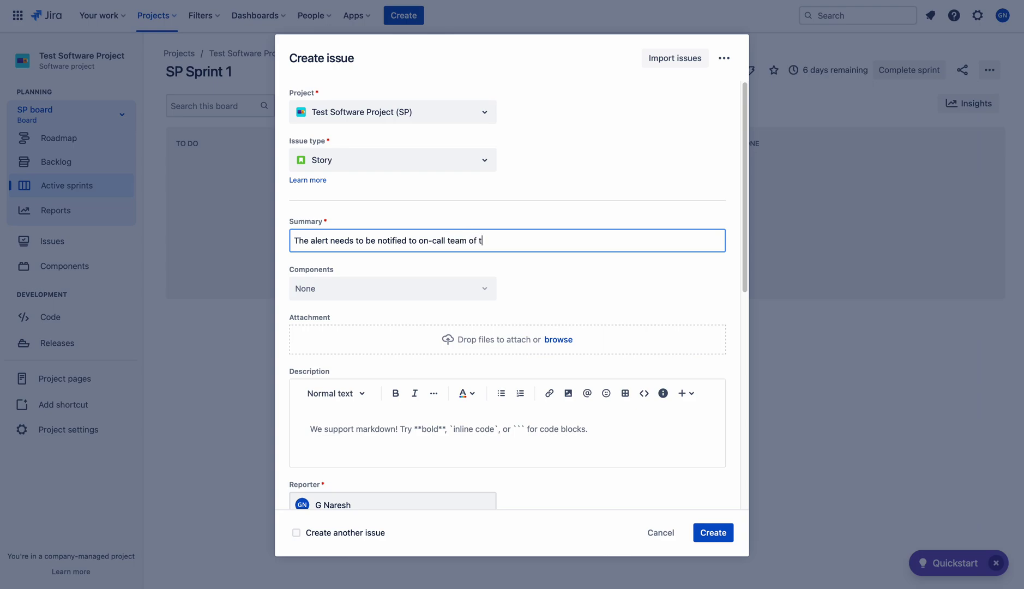
{"action": "type", "text": " in OG"}
{"action": "left_click", "coordinate": [639, 293]}
{"action": "left_click", "coordinate": [515, 431]}
{"action": "left_click", "coordinate": [718, 538]}
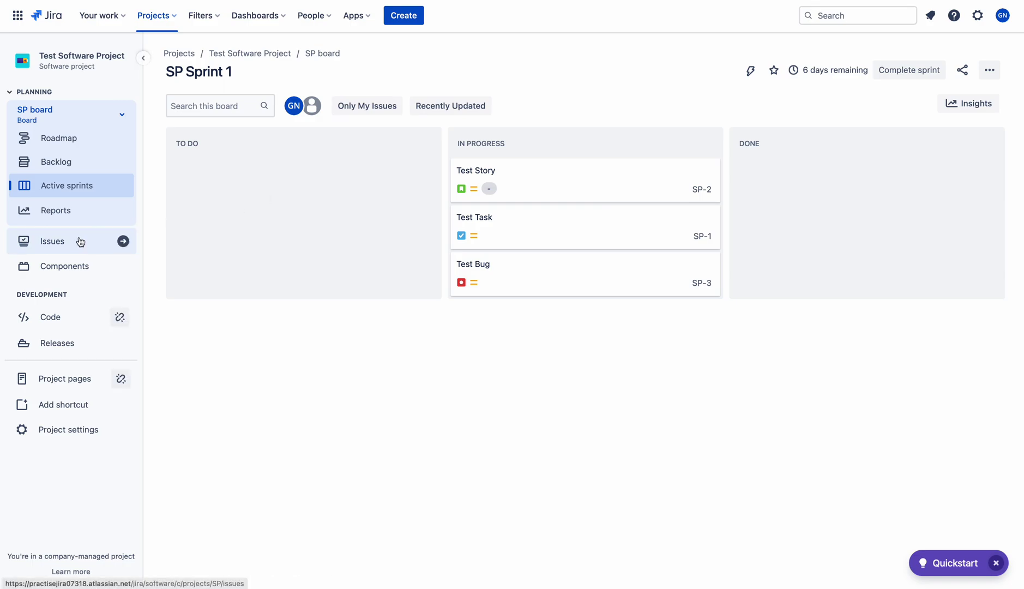
Step: Find the new story in the SP board's backlog, and switch to Opsgenie to check the open alerts for it
{"action": "left_click", "coordinate": [66, 171]}
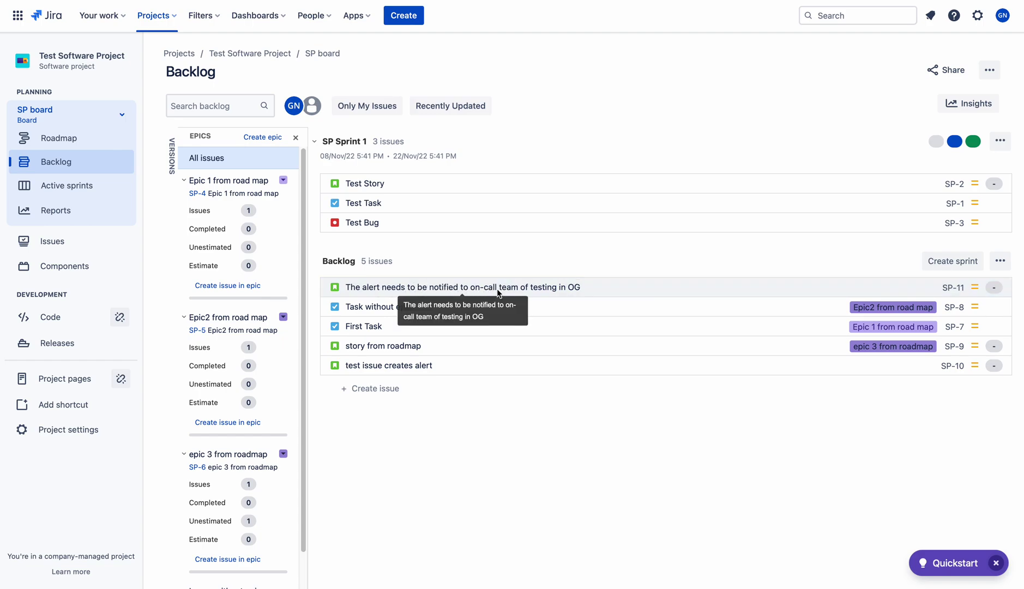
{"action": "left_click", "coordinate": [589, 287]}
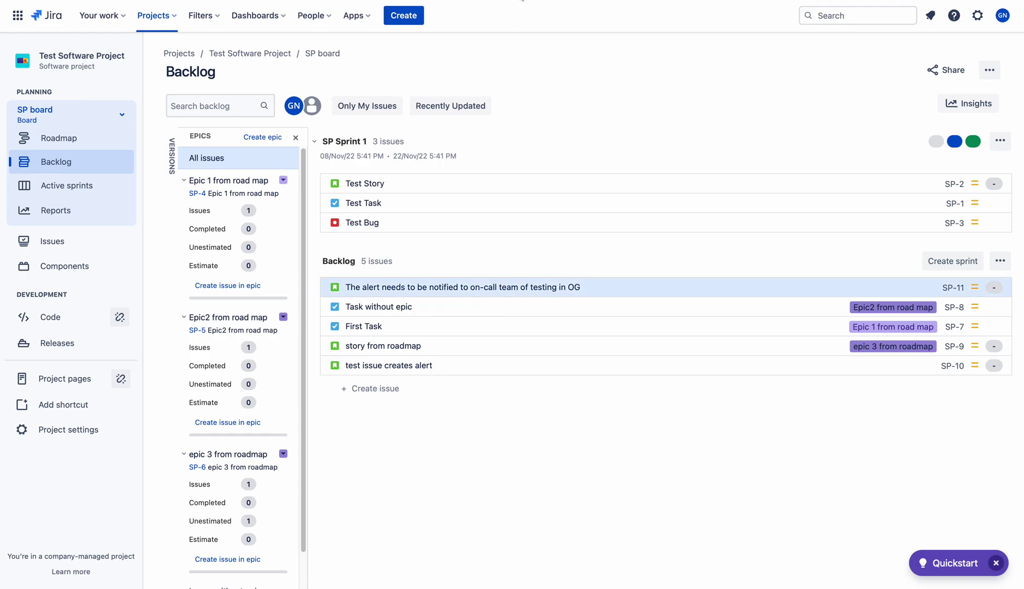
{"action": "left_click", "coordinate": [523, 1]}
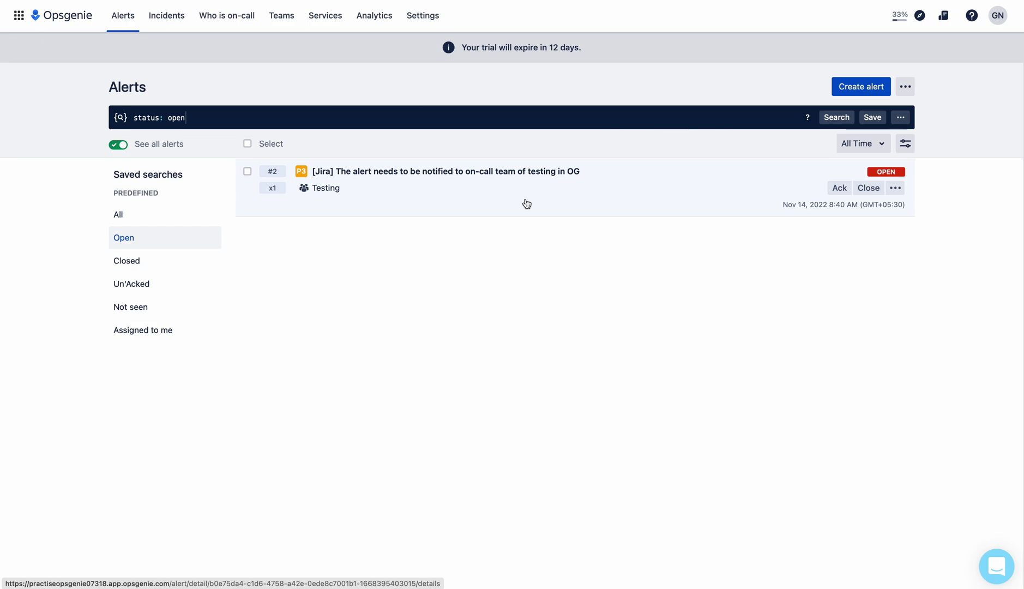
{"action": "key", "text": "super"}
{"action": "key", "text": "super+shift+5"}
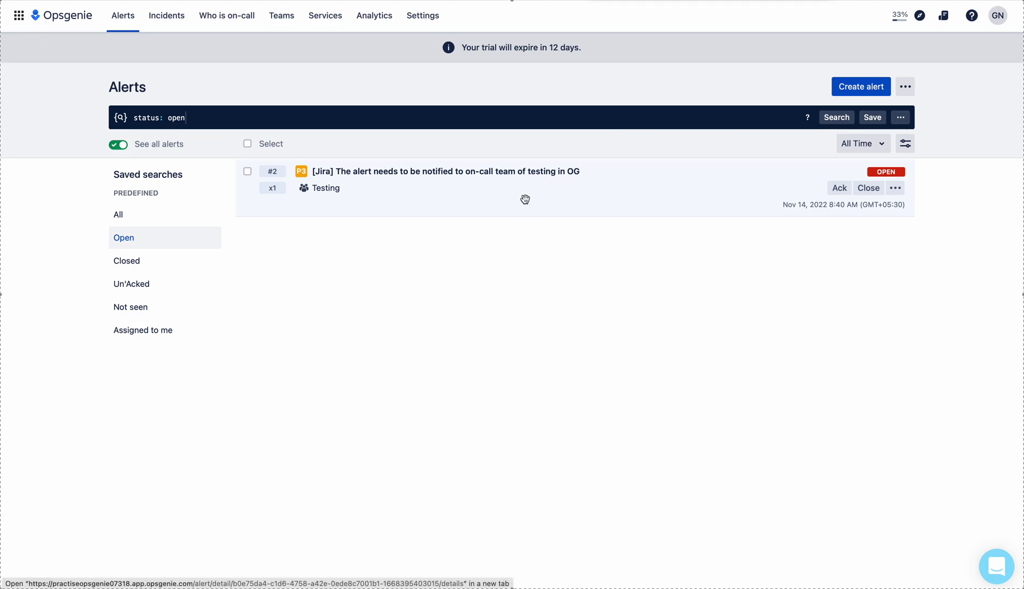